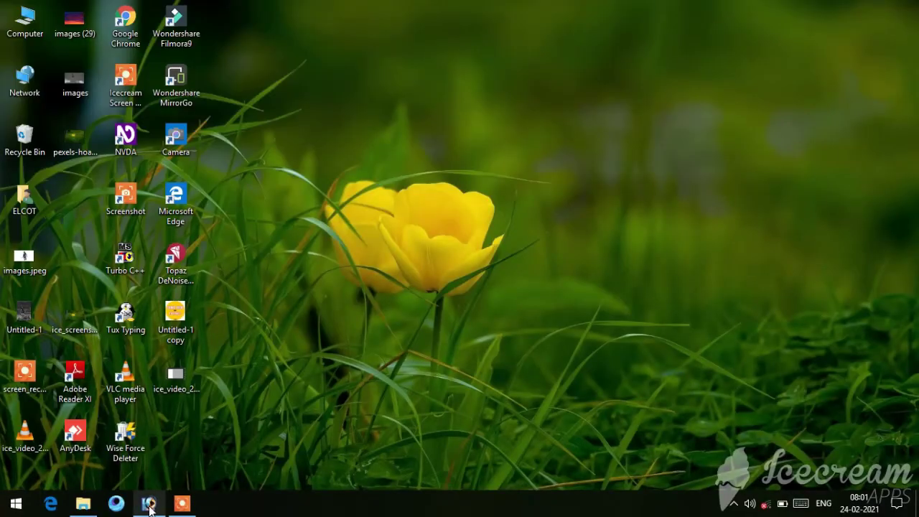
# - Restore the minimized Photoshop window from the Windows taskbar
pyautogui.click(152, 502)
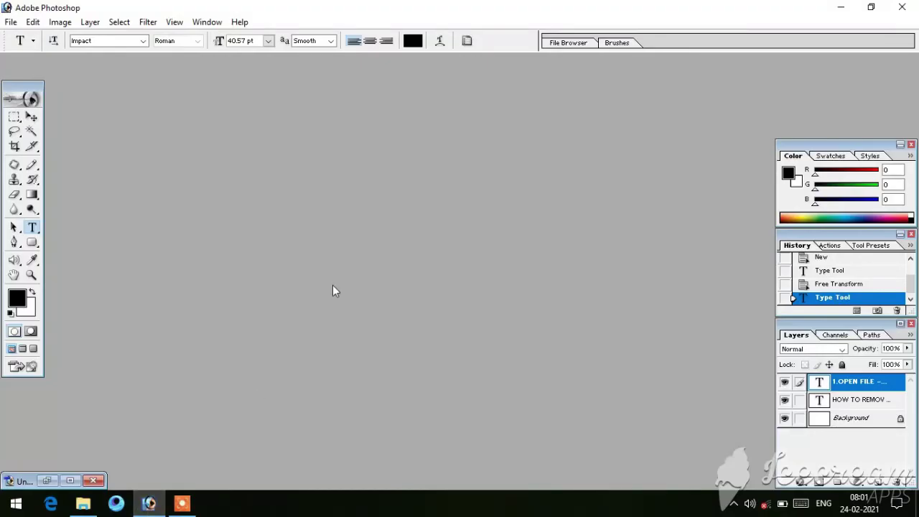
# - Select the Untitled-1 title text, return the sheet to a floating window and commit the edit
pyautogui.click(70, 479)
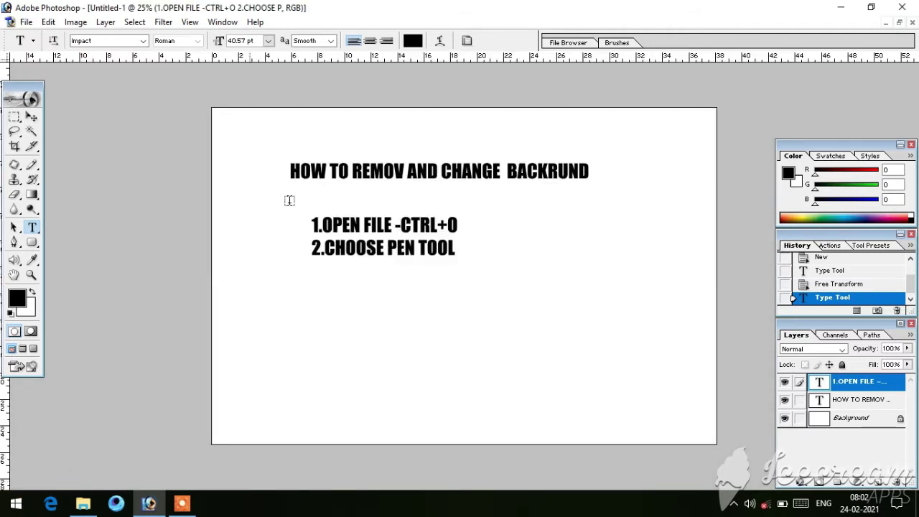
pyautogui.moveTo(300, 171)
pyautogui.mouseDown()
pyautogui.moveTo(589, 167)
pyautogui.moveTo(251, 172)
pyautogui.mouseUp()
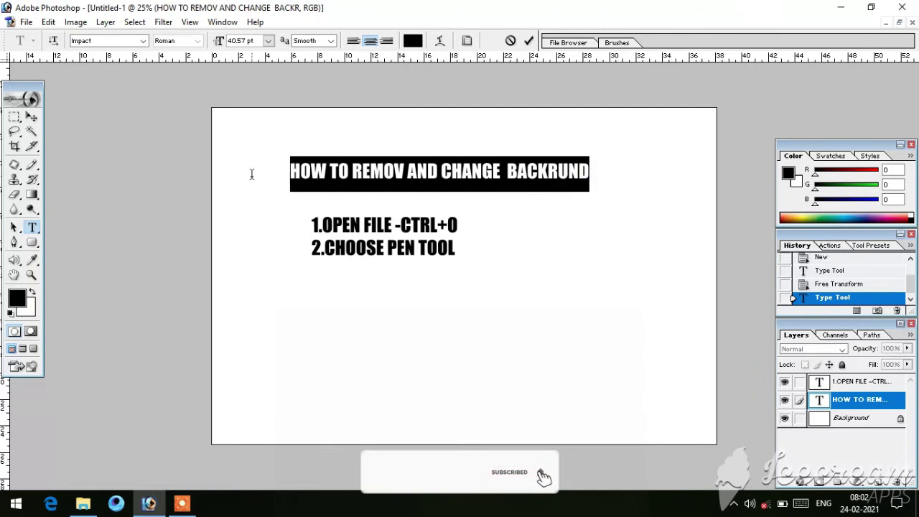
pyautogui.click(587, 177)
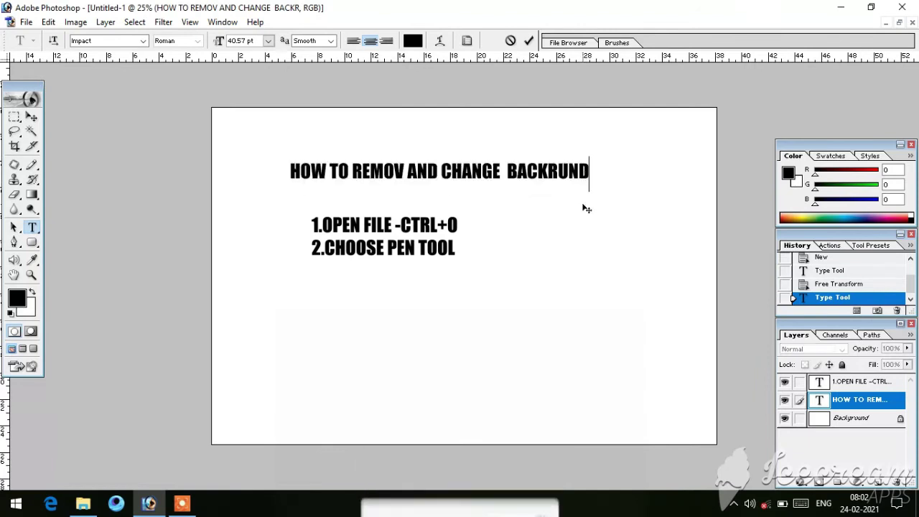
pyautogui.click(898, 22)
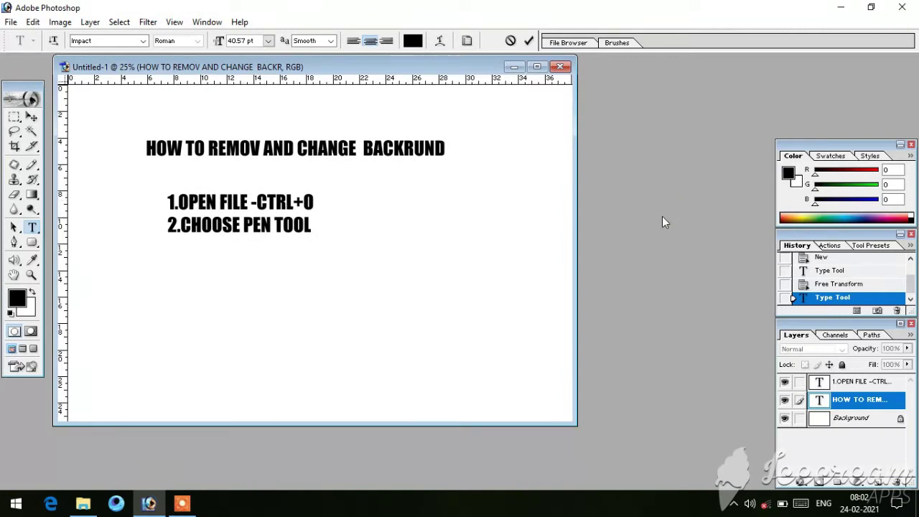
pyautogui.click(31, 117)
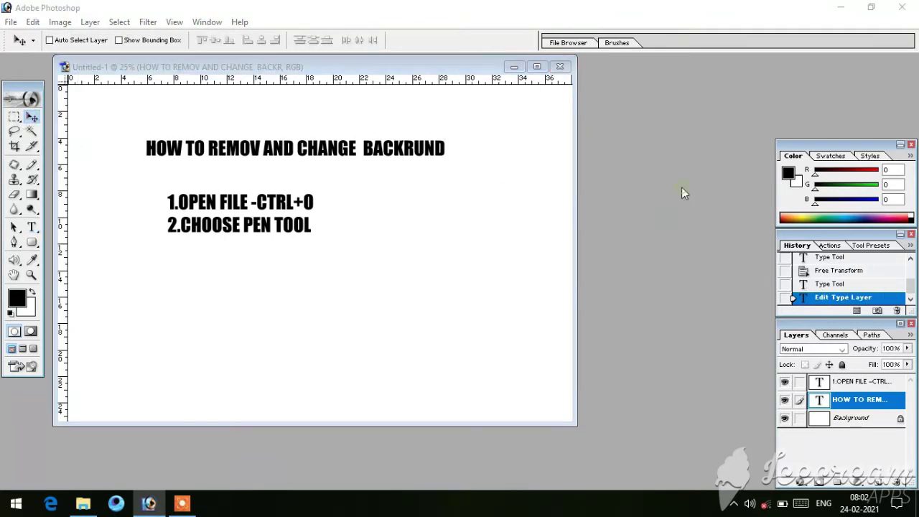
pyautogui.hotkey('ctrl', 'o')
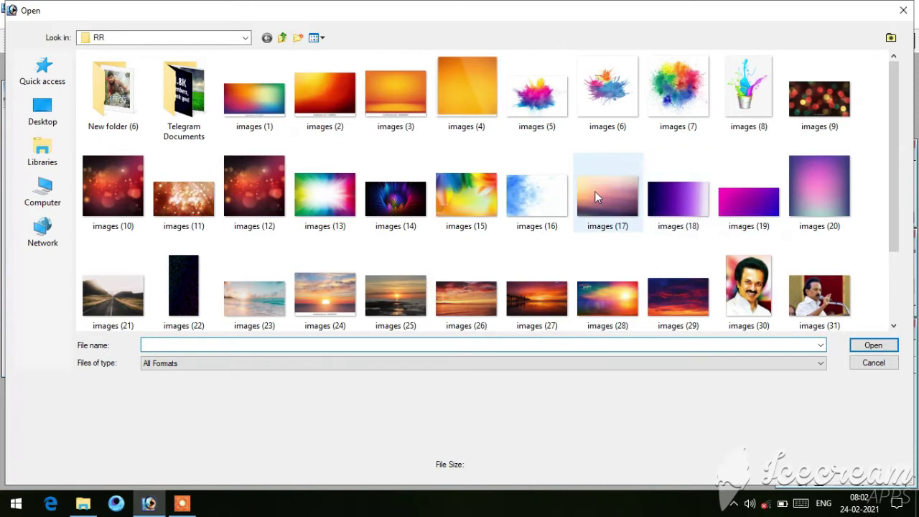
# - Open the white-shirt man's portrait from D:\MY FILES\my all psd collectoins
pyautogui.scroll(-2, 594, 191)
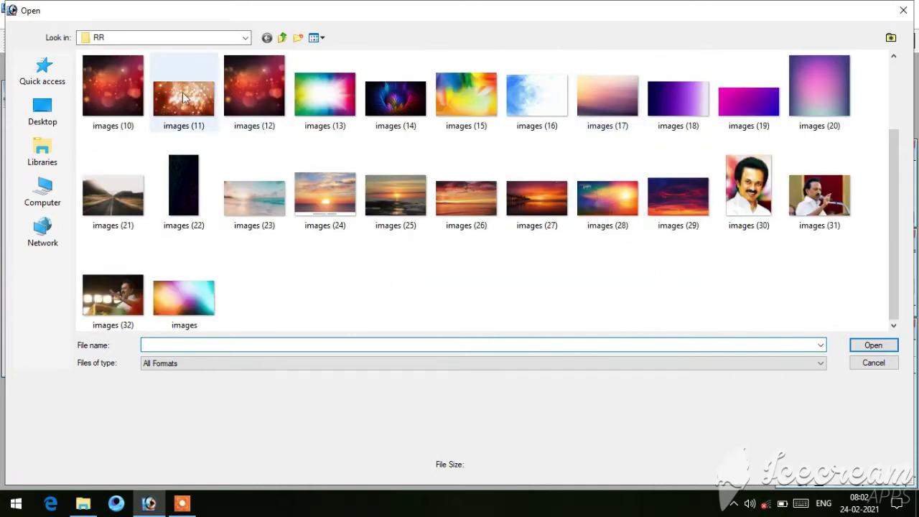
pyautogui.click(237, 37)
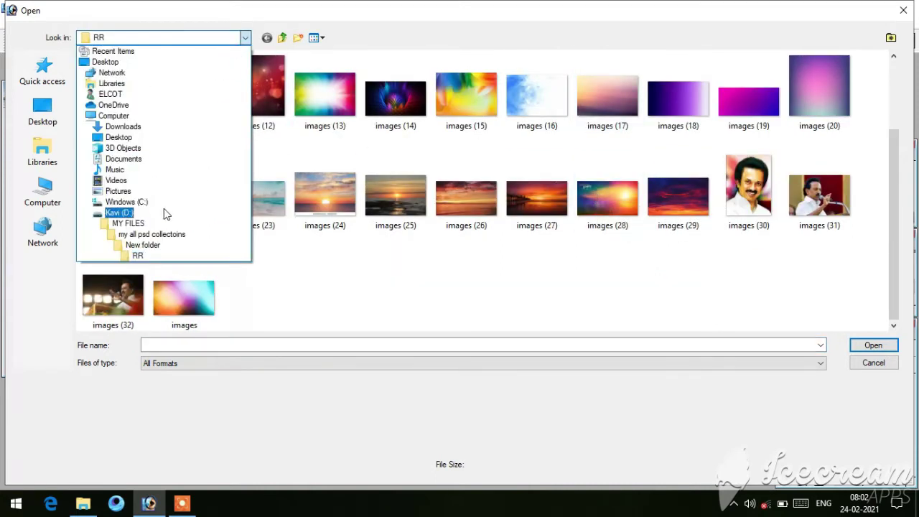
pyautogui.click(163, 213)
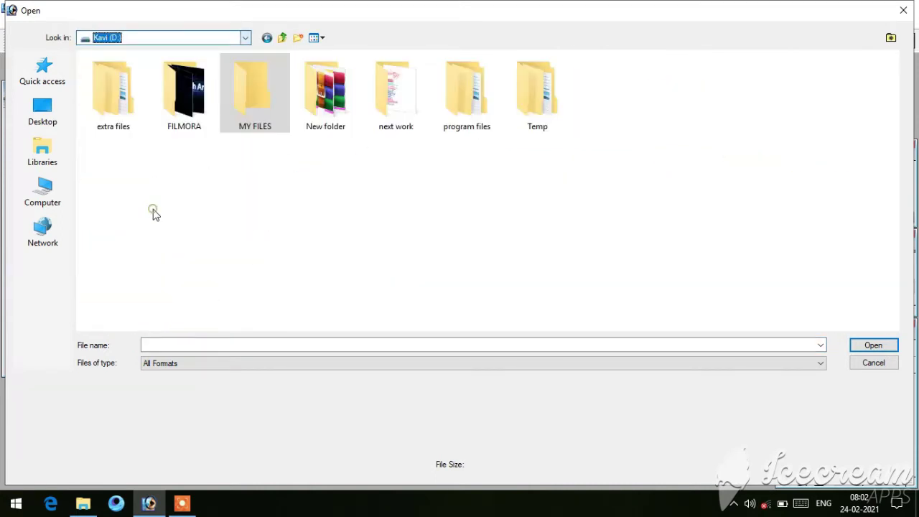
pyautogui.doubleClick(250, 106)
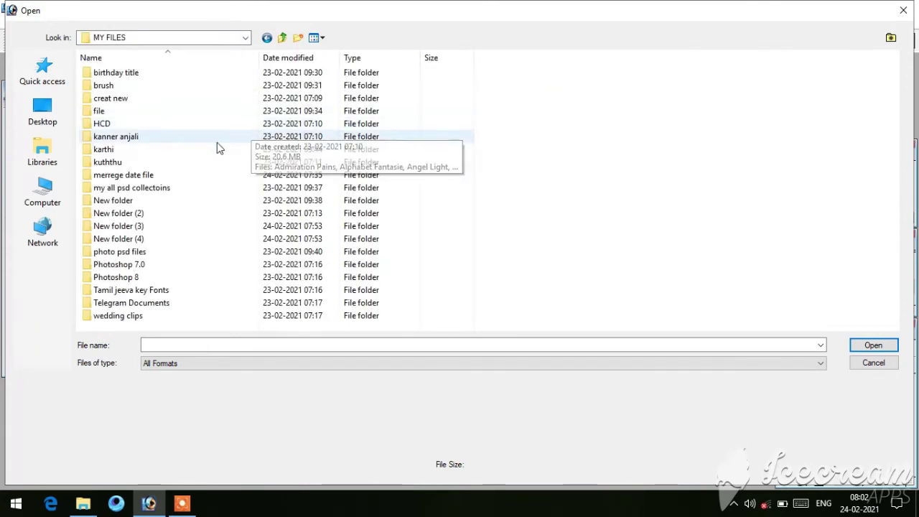
pyautogui.doubleClick(160, 187)
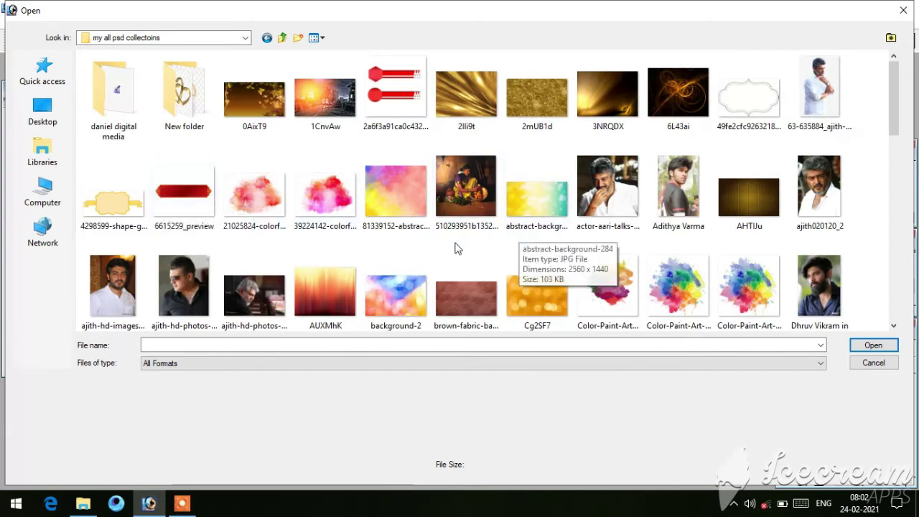
pyautogui.click(112, 283)
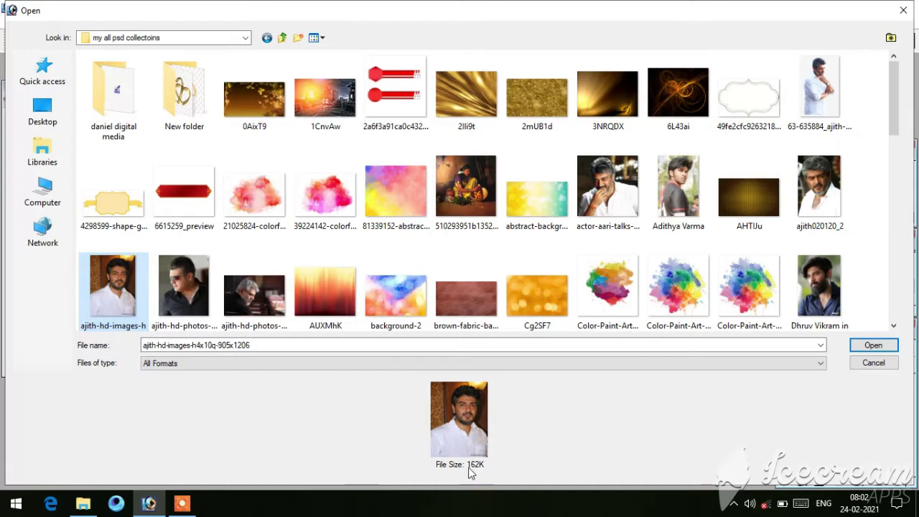
pyautogui.click(872, 345)
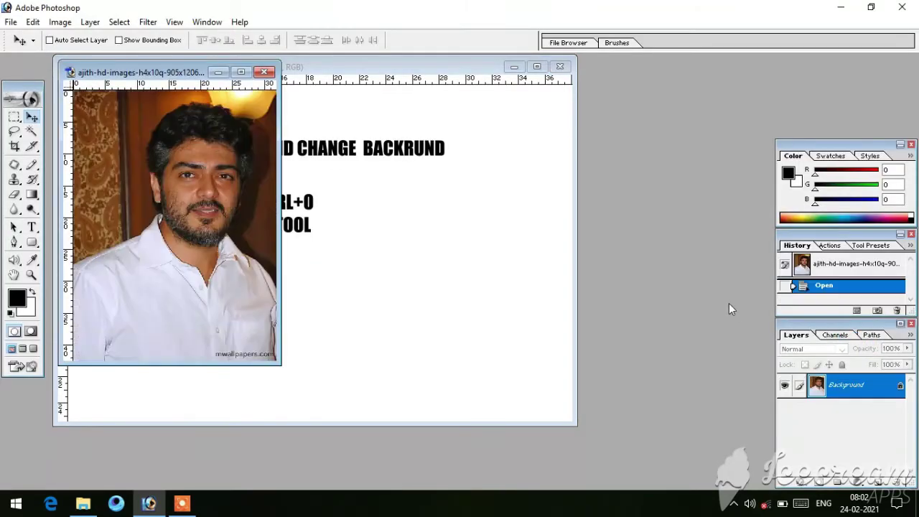
# - Resample the portrait to 200 pixels/inch (2514 × 3350 px) in Image Size
pyautogui.rightClick(183, 73)
pyautogui.click(210, 96)
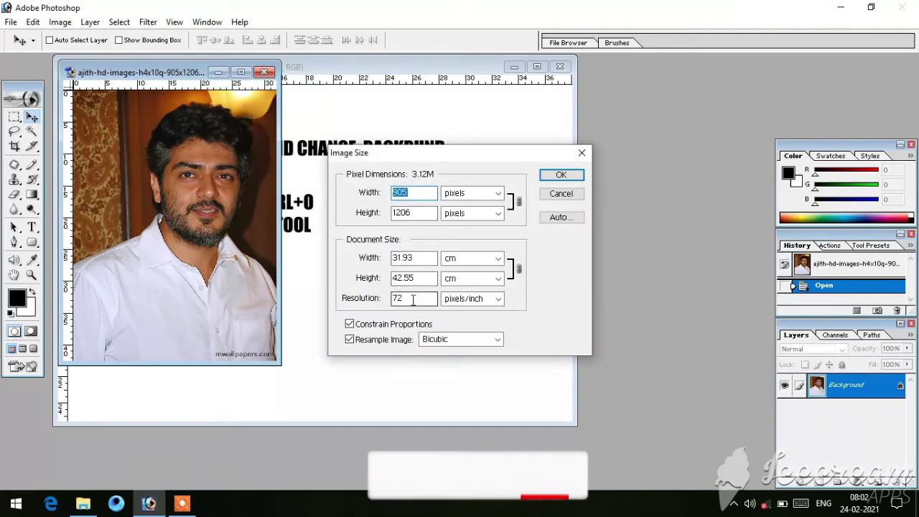
pyautogui.doubleClick(410, 298)
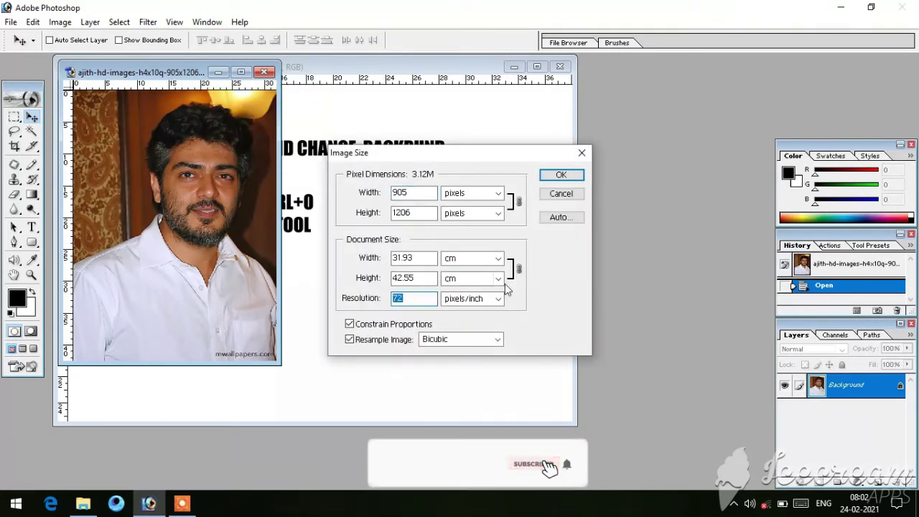
pyautogui.write('200')
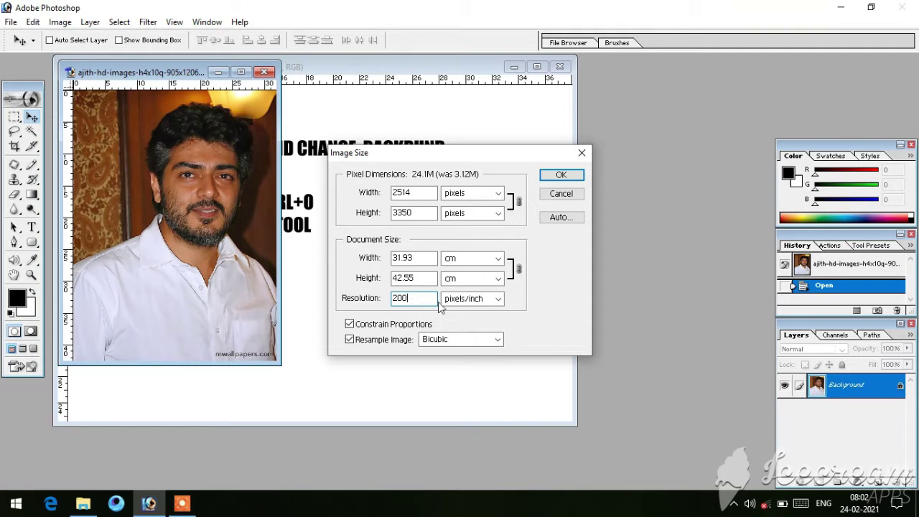
pyautogui.click(561, 175)
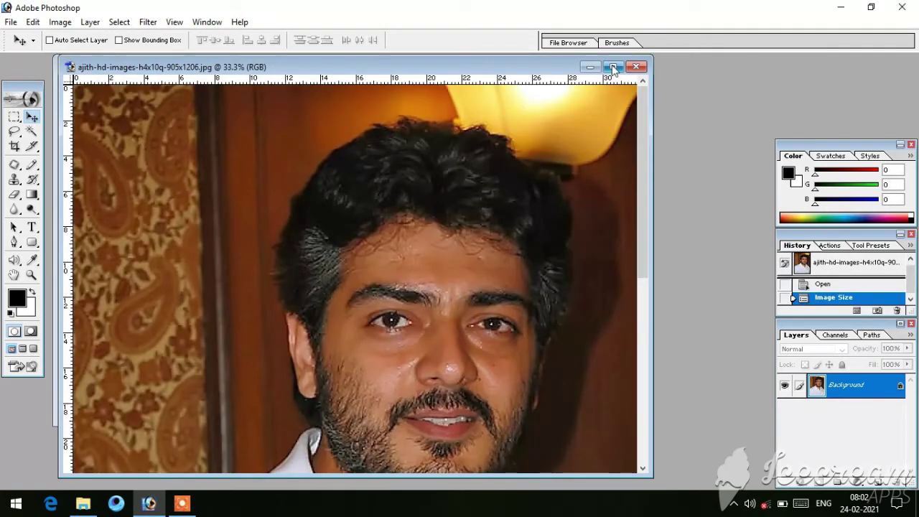
# - Maximize the portrait document and dismiss the locked-layer warning
pyautogui.click(612, 67)
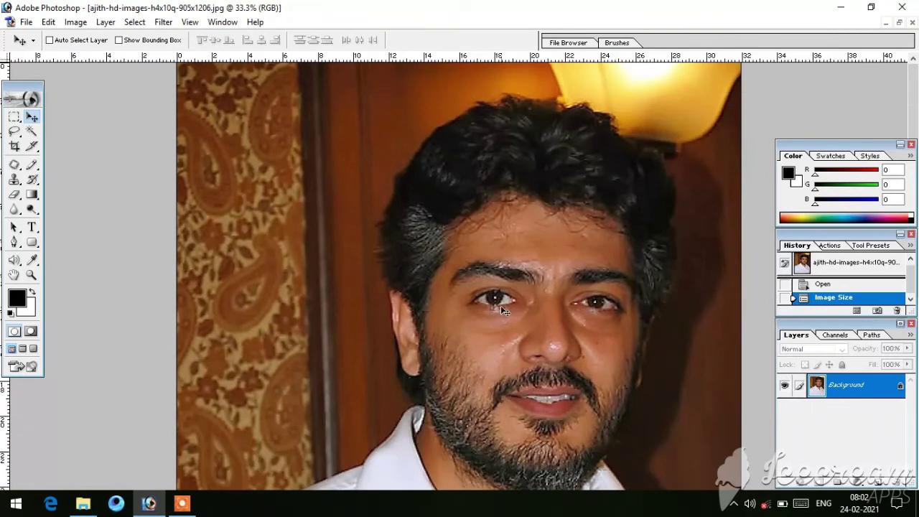
pyautogui.click(467, 352)
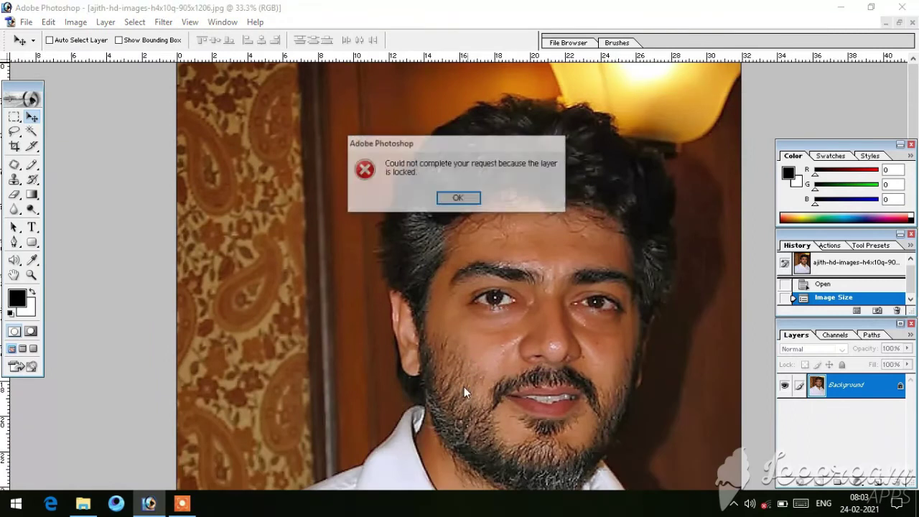
pyautogui.click(448, 200)
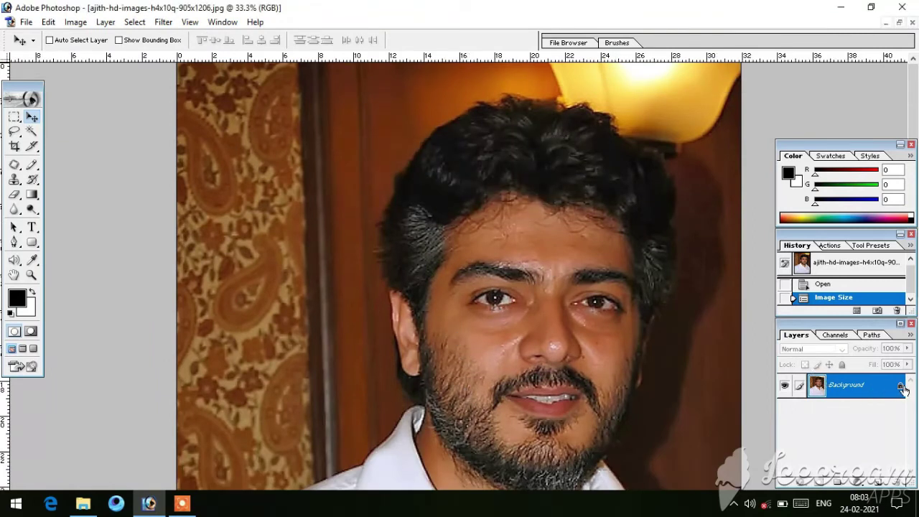
# - Pan and zoom to 66.7% on the man's left shoulder and collar
pyautogui.click(15, 274)
pyautogui.moveTo(352, 371); pyautogui.dragTo(446, 286)
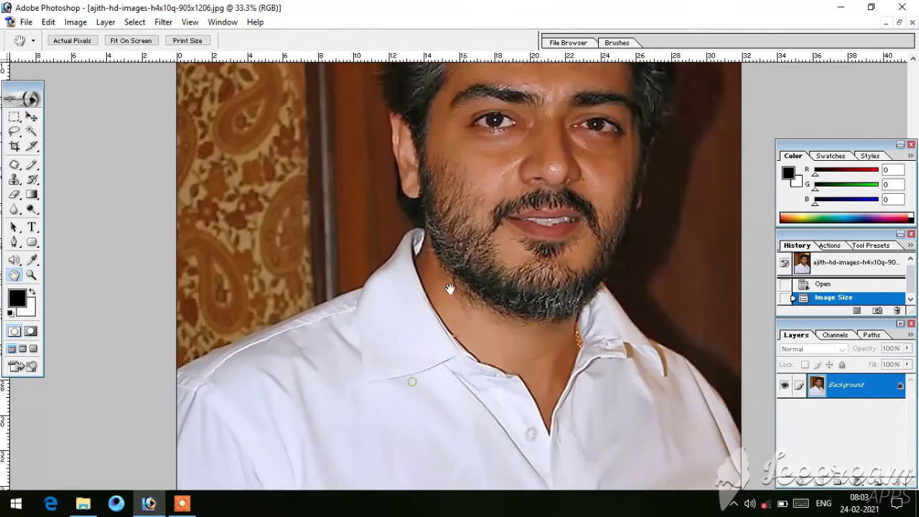
pyautogui.moveTo(433, 331); pyautogui.dragTo(470, 271)
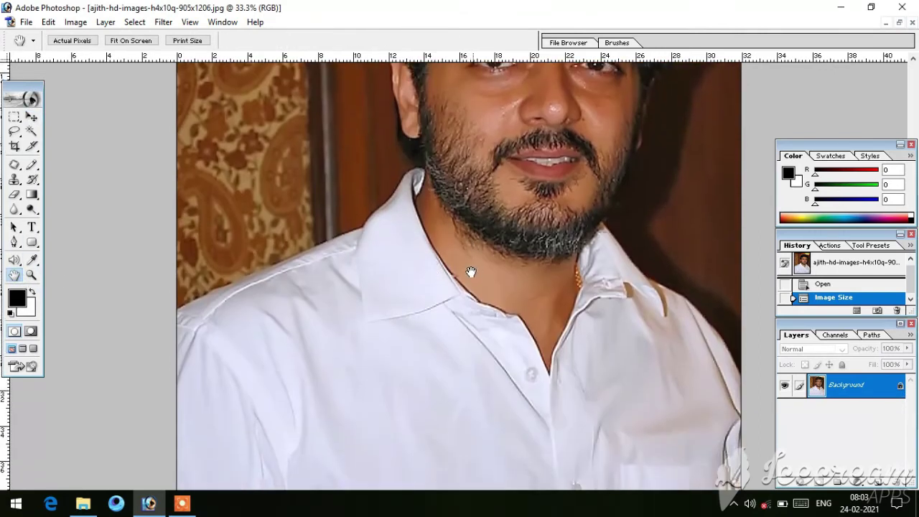
pyautogui.click(31, 275)
pyautogui.click(176, 306)
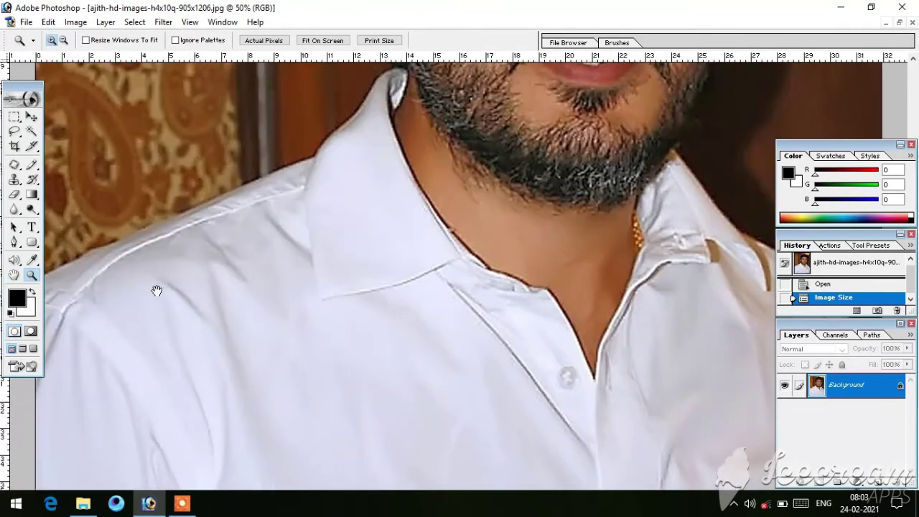
pyautogui.moveTo(156, 291)
pyautogui.mouseDown()
pyautogui.moveTo(170, 385)
pyautogui.moveTo(205, 464)
pyautogui.mouseUp()
pyautogui.click(114, 379)
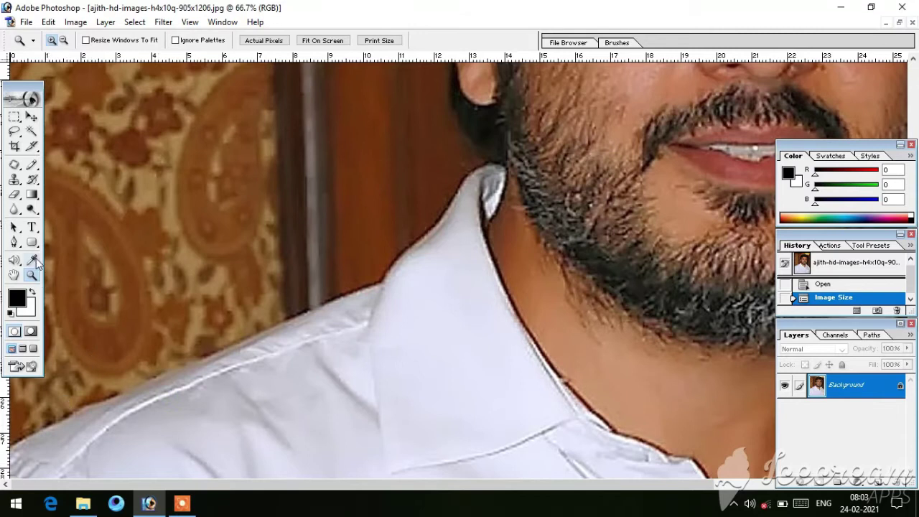
pyautogui.click(15, 242)
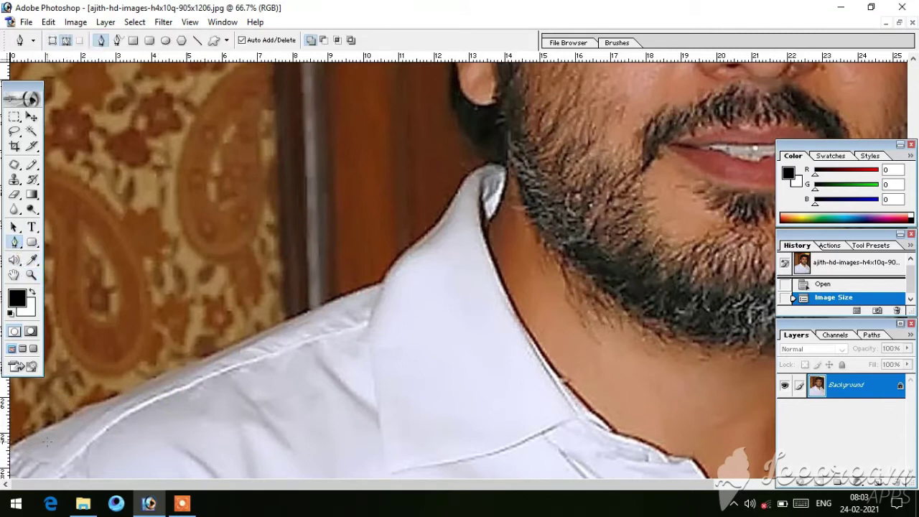
# - Start the pen path at the left shoulder and trace along the collar and up the ear
pyautogui.press('capslock')
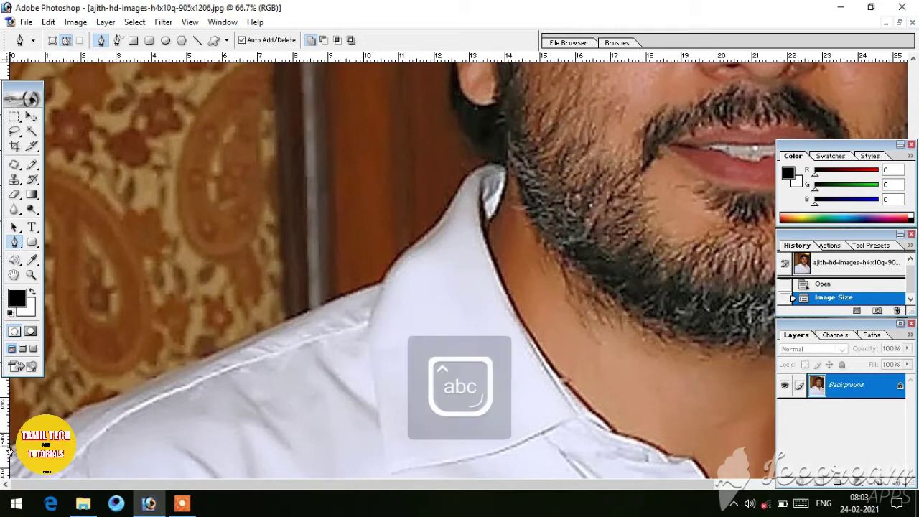
pyautogui.click(10, 438)
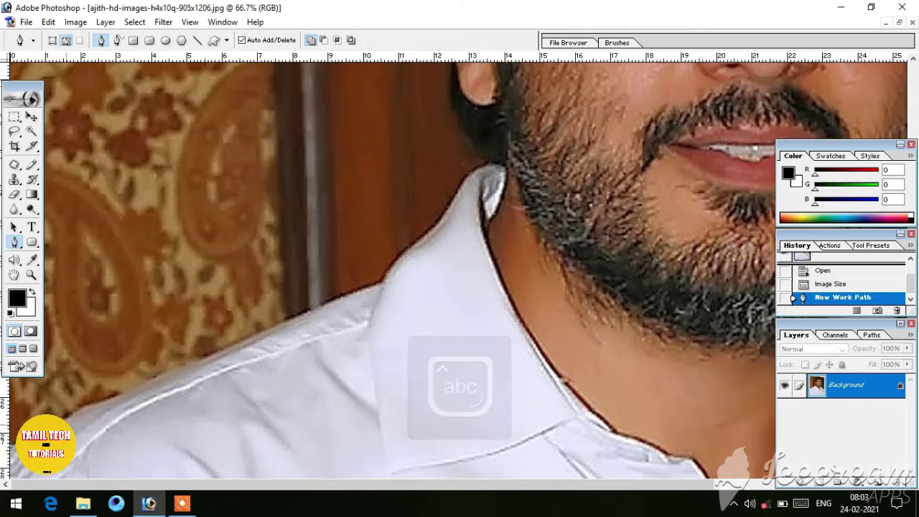
pyautogui.click(98, 406)
pyautogui.moveTo(193, 366); pyautogui.dragTo(202, 359)
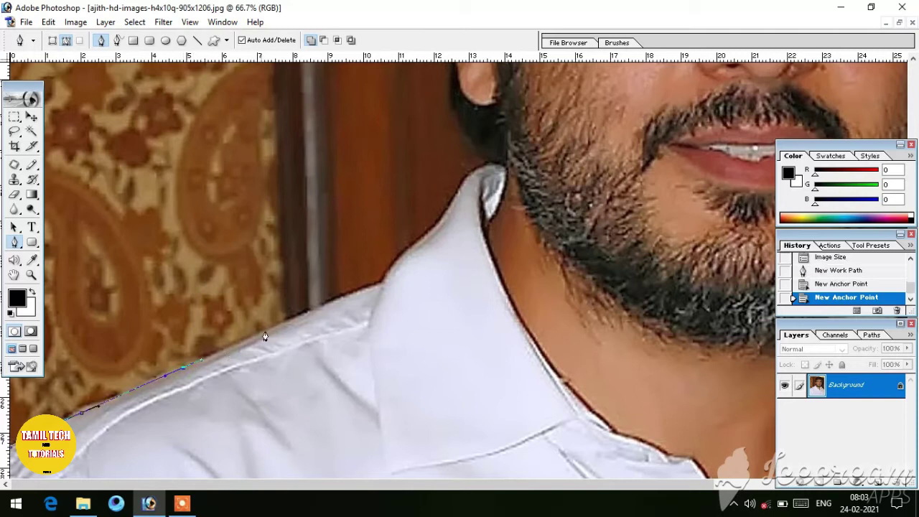
pyautogui.click(307, 314)
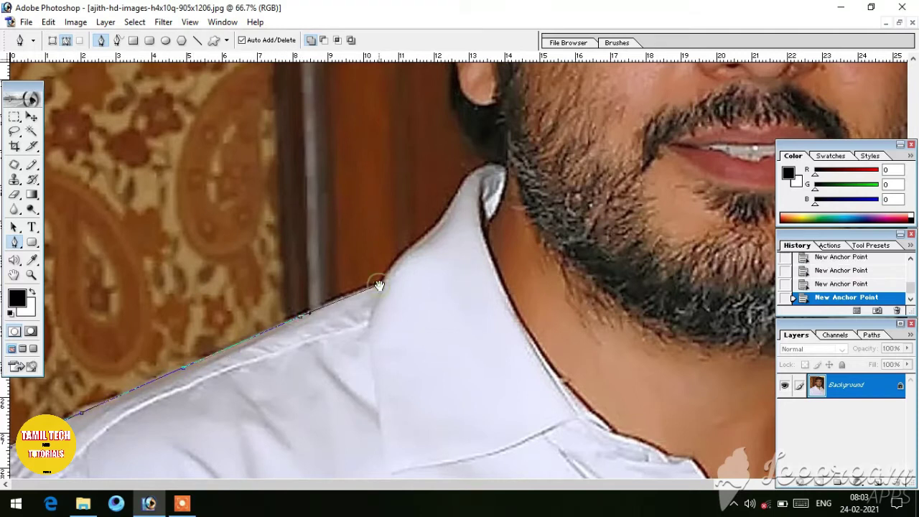
pyautogui.moveTo(378, 290); pyautogui.dragTo(337, 402)
pyautogui.click(362, 376)
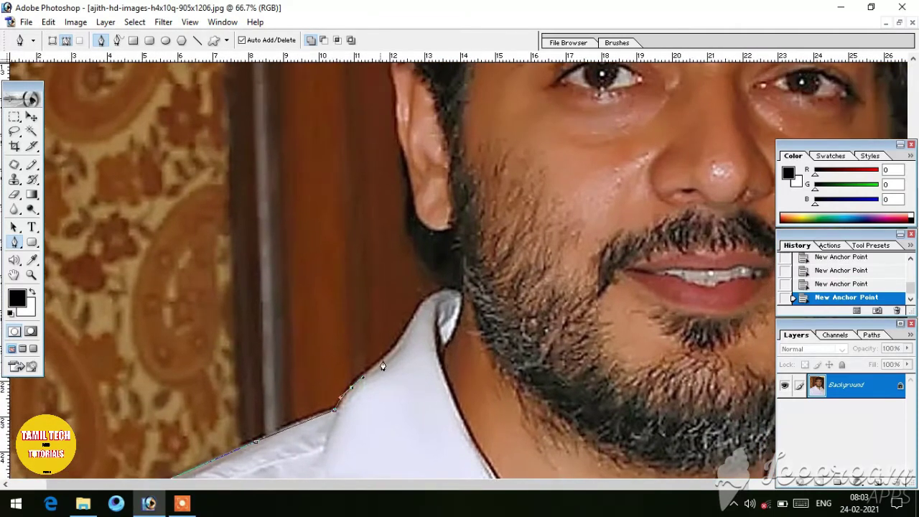
pyautogui.click(441, 290)
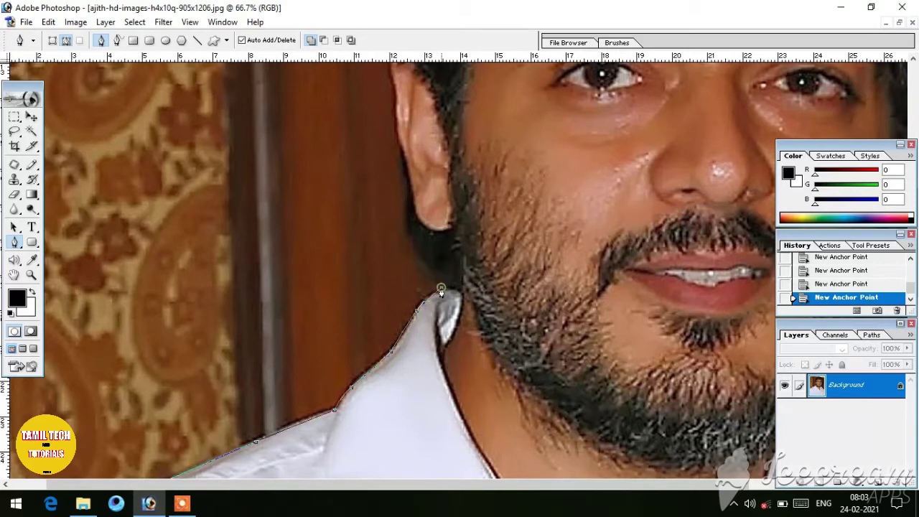
pyautogui.click(423, 267)
pyautogui.click(405, 215)
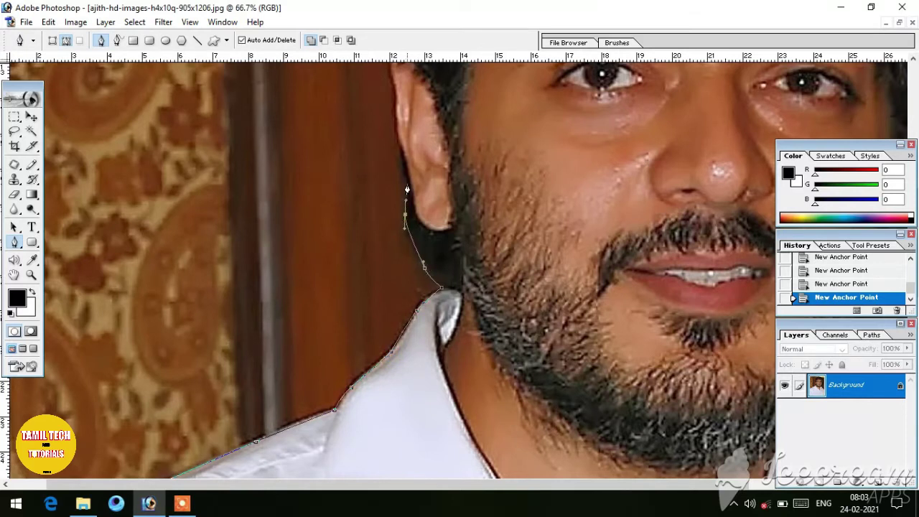
pyautogui.click(405, 184)
pyautogui.moveTo(405, 184); pyautogui.dragTo(408, 376)
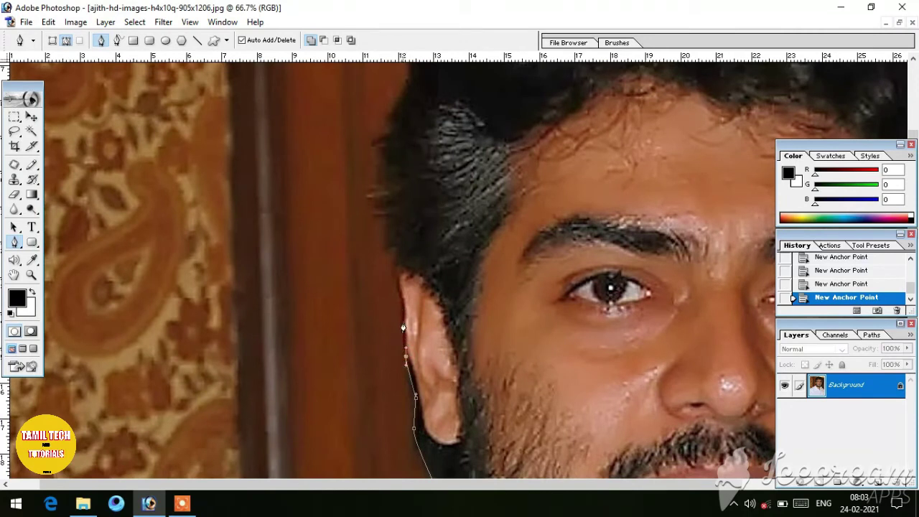
pyautogui.click(399, 280)
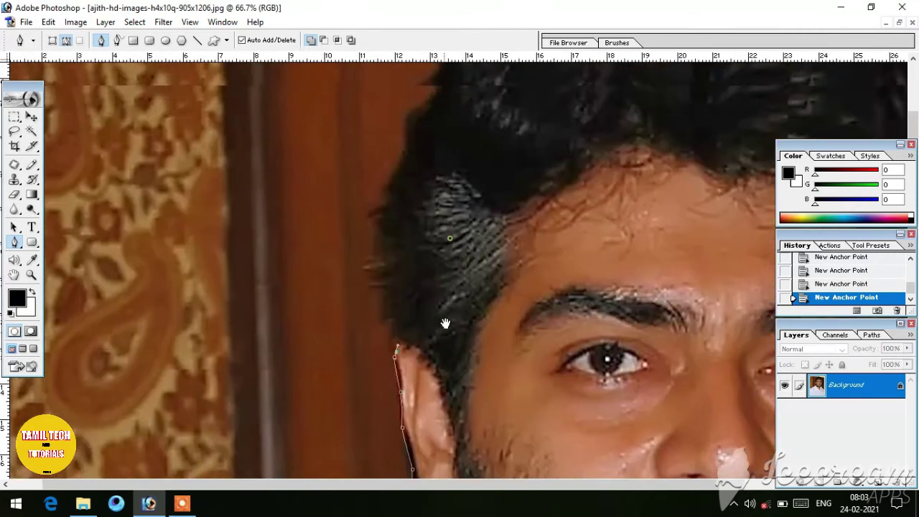
# - Continue the path up the side of the hair and across its top to the right edge
pyautogui.moveTo(441, 302); pyautogui.dragTo(380, 390)
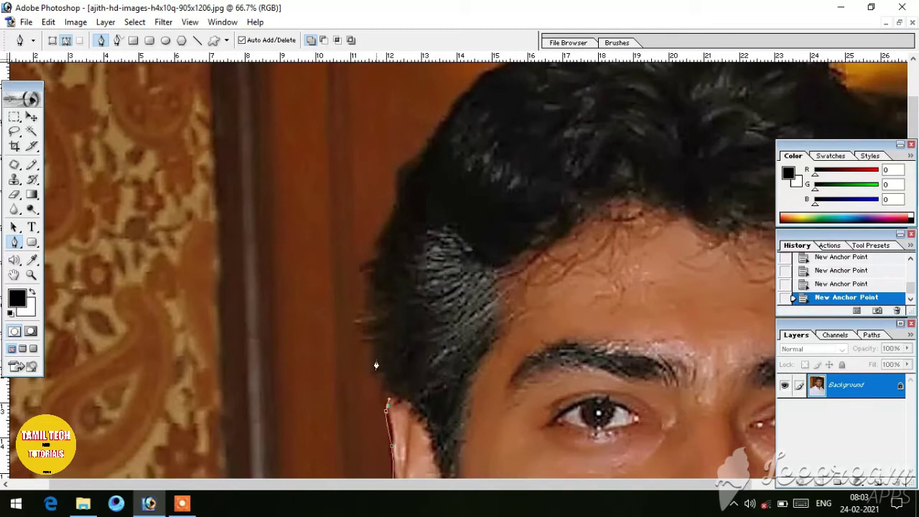
pyautogui.click(376, 357)
pyautogui.click(375, 262)
pyautogui.moveTo(425, 154); pyautogui.dragTo(447, 124)
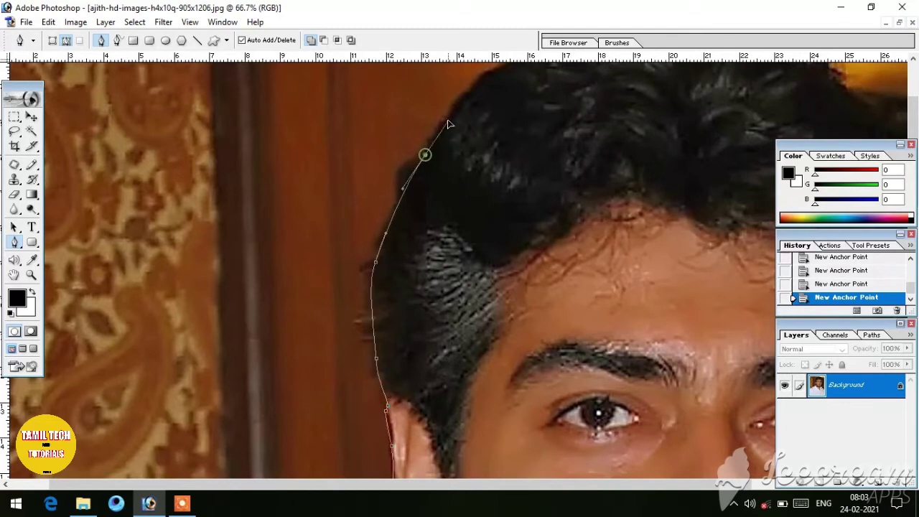
pyautogui.moveTo(522, 145); pyautogui.dragTo(396, 265)
pyautogui.moveTo(448, 148); pyautogui.dragTo(514, 137)
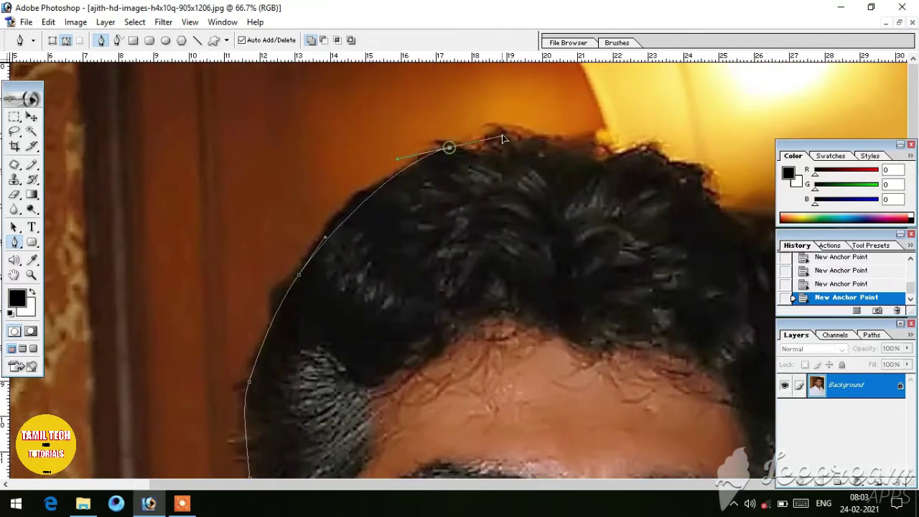
pyautogui.moveTo(550, 242); pyautogui.dragTo(495, 207)
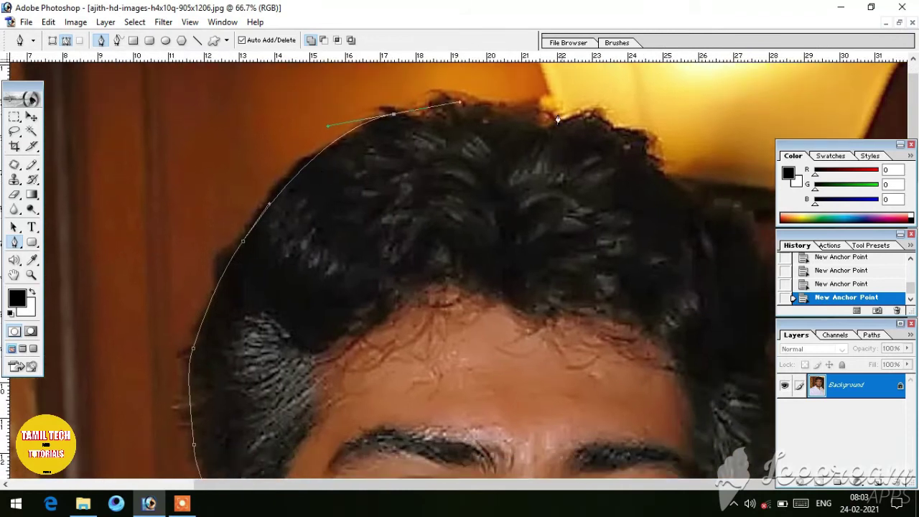
pyautogui.click(517, 106)
pyautogui.click(555, 116)
pyautogui.click(588, 113)
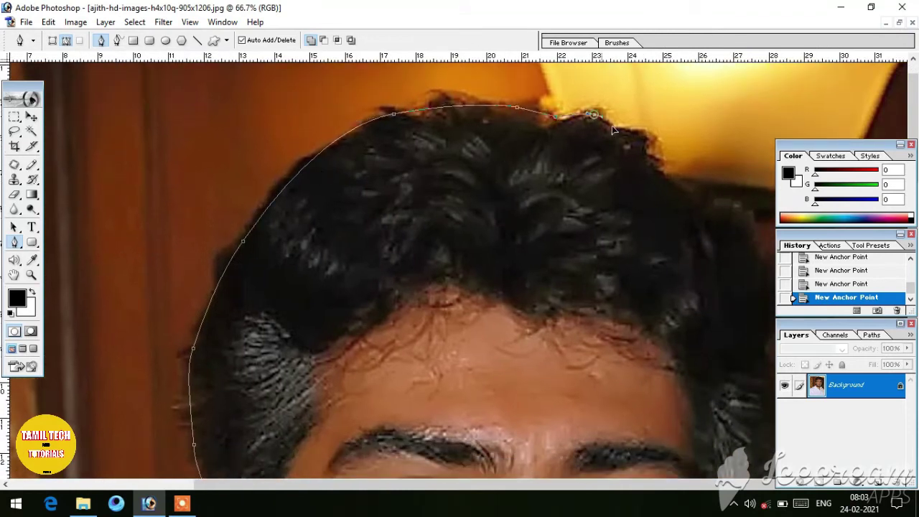
pyautogui.moveTo(731, 220); pyautogui.dragTo(760, 235)
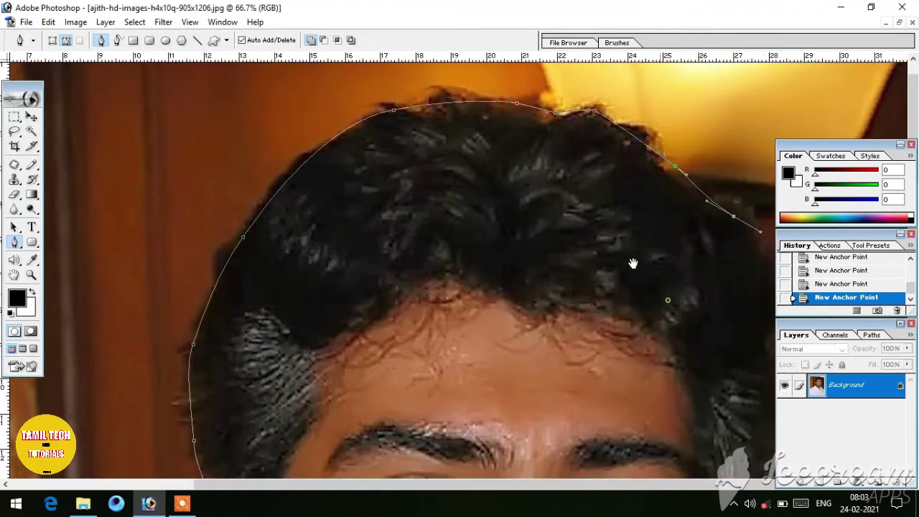
pyautogui.moveTo(521, 328); pyautogui.dragTo(521, 217)
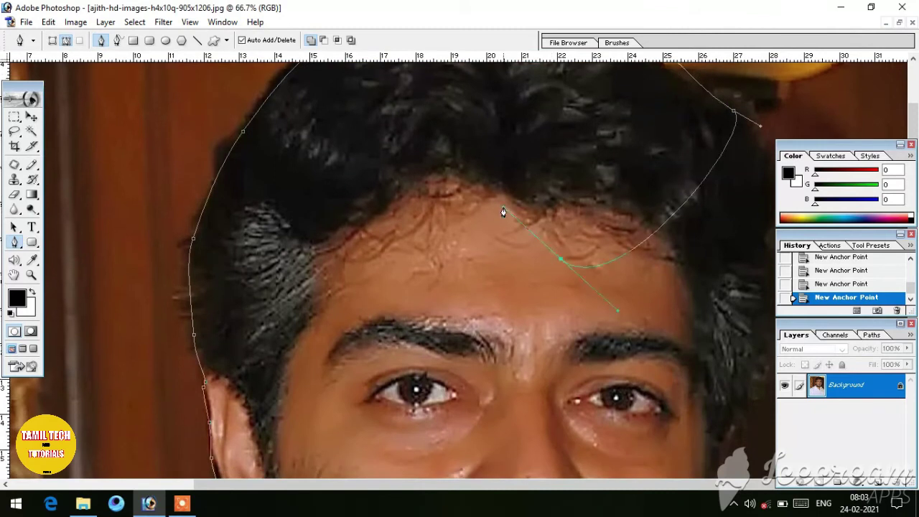
# - Curve the path down the right side of the head
pyautogui.scroll(-3, 634, 263)
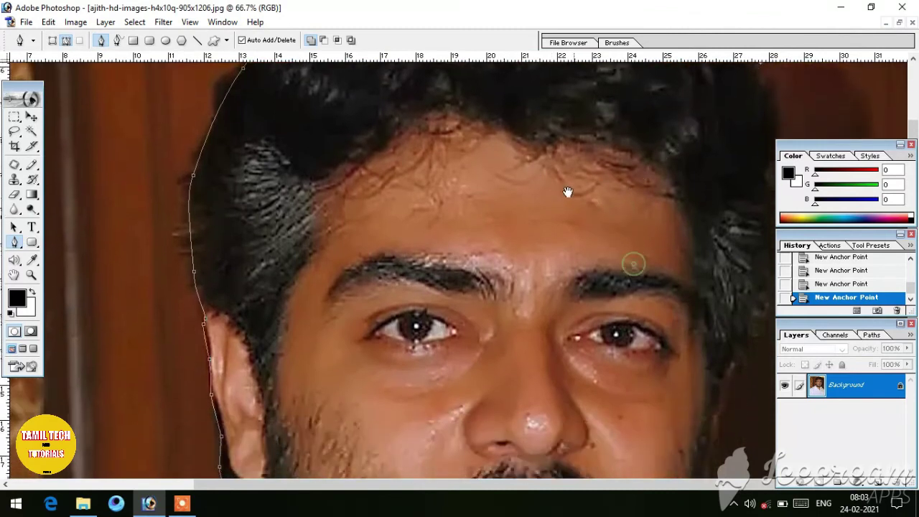
pyautogui.scroll(-1, 734, 156)
pyautogui.scroll(1, 609, 279)
pyautogui.scroll(1, 695, 215)
pyautogui.scroll(-1, 695, 215)
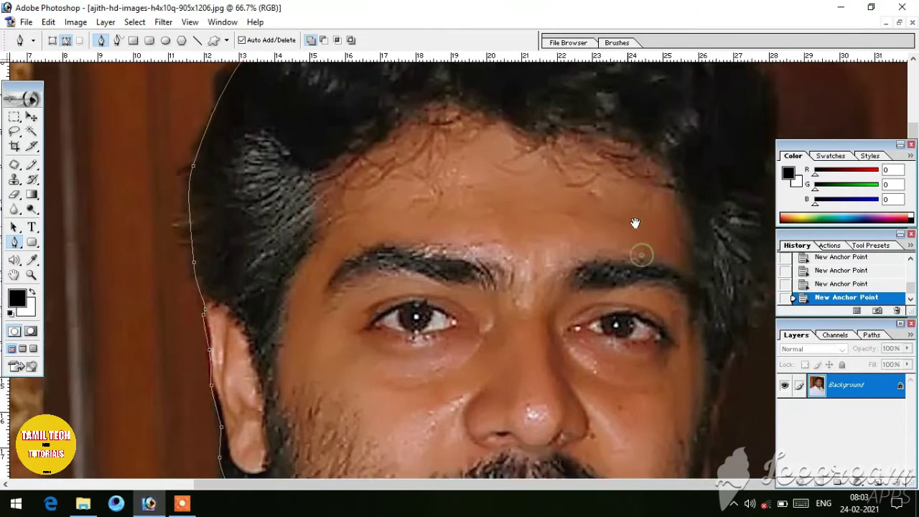
pyautogui.moveTo(766, 141); pyautogui.dragTo(765, 152)
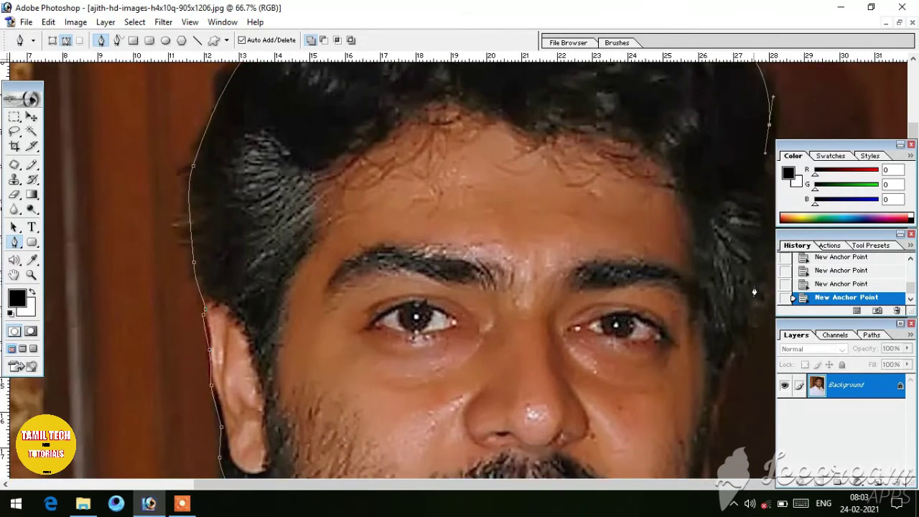
pyautogui.moveTo(759, 293); pyautogui.dragTo(736, 363)
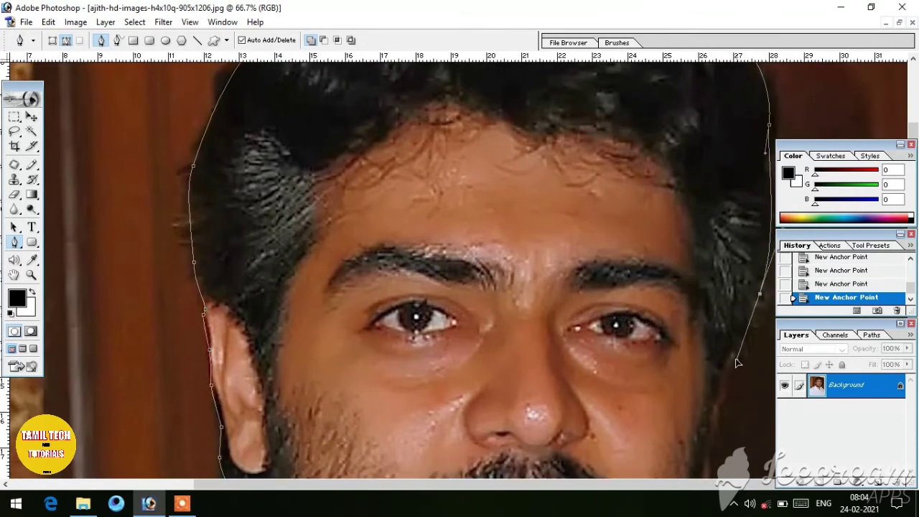
pyautogui.scroll(-5, 674, 463)
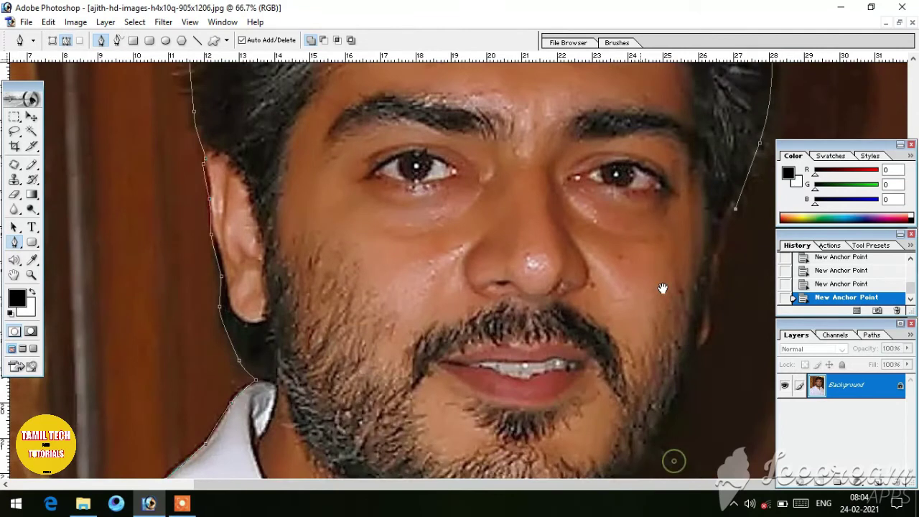
# - Trace the path down the right cheek, jawline, beard and right collar
pyautogui.click(723, 253)
pyautogui.click(717, 275)
pyautogui.click(711, 298)
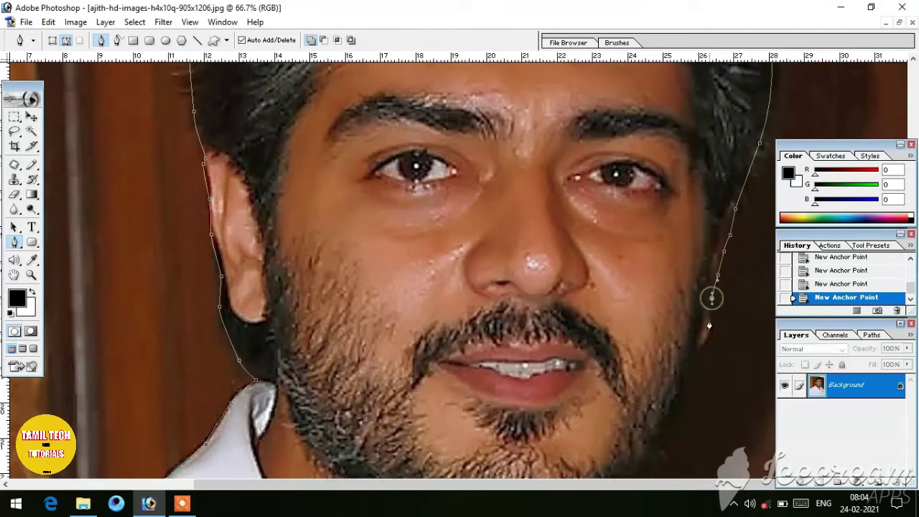
pyautogui.click(709, 322)
pyautogui.click(707, 343)
pyautogui.click(688, 351)
pyautogui.moveTo(672, 387); pyautogui.dragTo(675, 266)
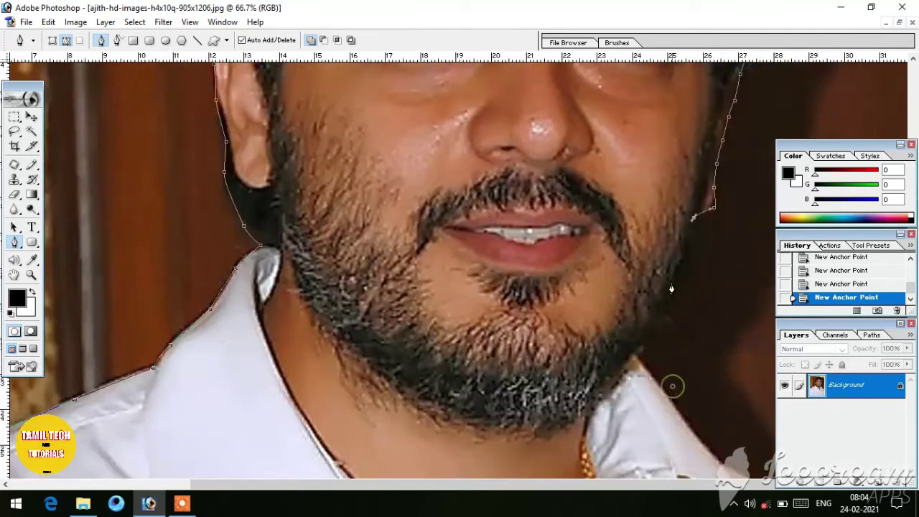
pyautogui.click(664, 309)
pyautogui.click(658, 327)
pyautogui.click(676, 411)
pyautogui.moveTo(691, 448); pyautogui.dragTo(633, 305)
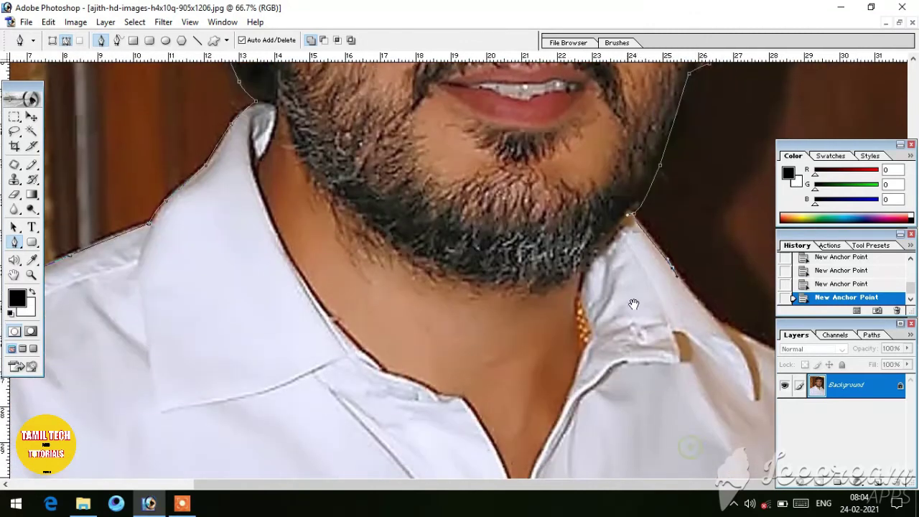
pyautogui.click(709, 311)
pyautogui.scroll(-2, 707, 351)
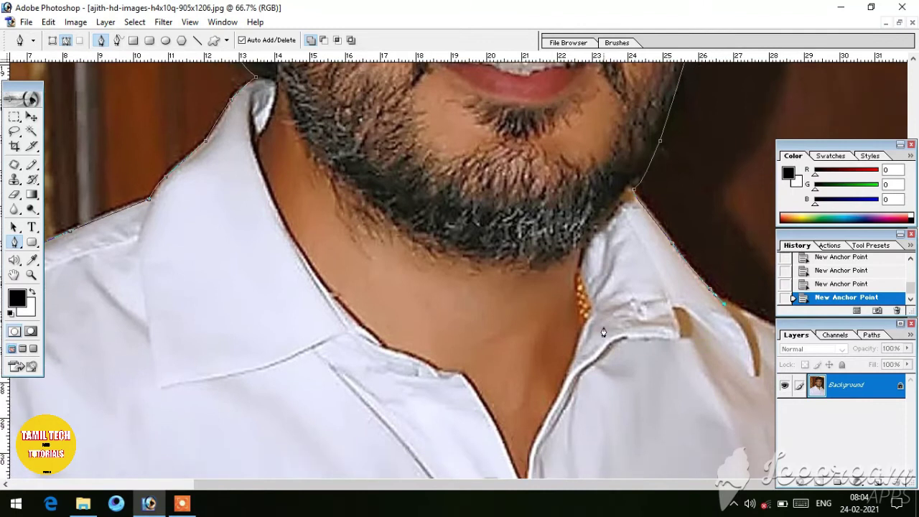
# - Extend the path down the right shoulder and fit the whole photo on screen
pyautogui.press('Tab')
pyautogui.click(790, 313)
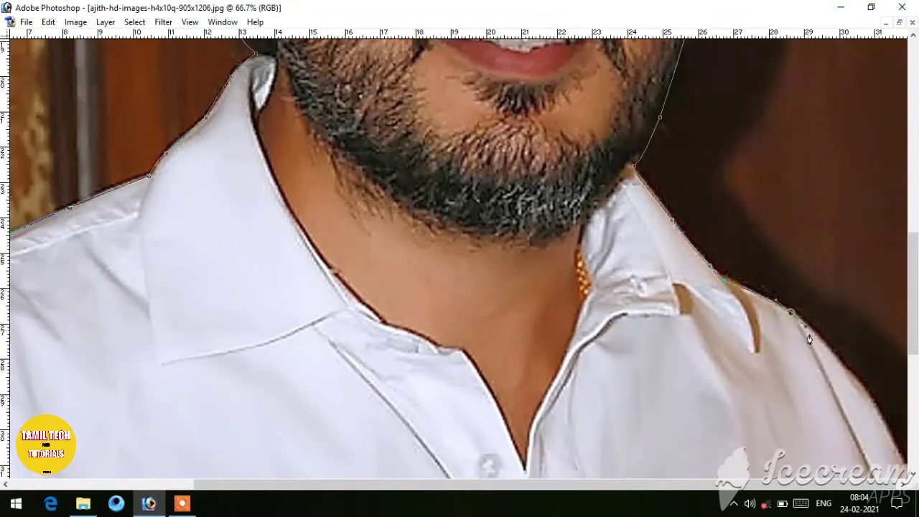
pyautogui.click(860, 389)
pyautogui.click(897, 451)
pyautogui.moveTo(873, 450); pyautogui.dragTo(824, 253)
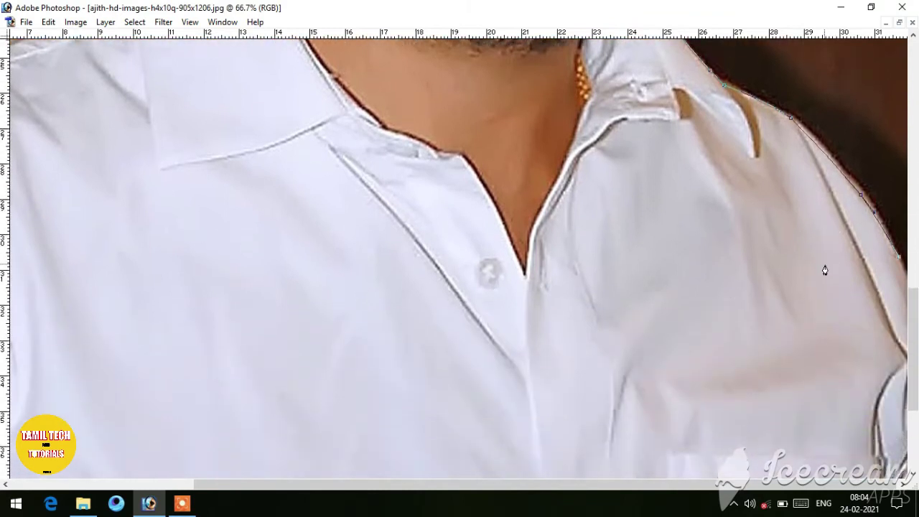
pyautogui.scroll(-5, 782, 139)
pyautogui.scroll(-1, 800, 284)
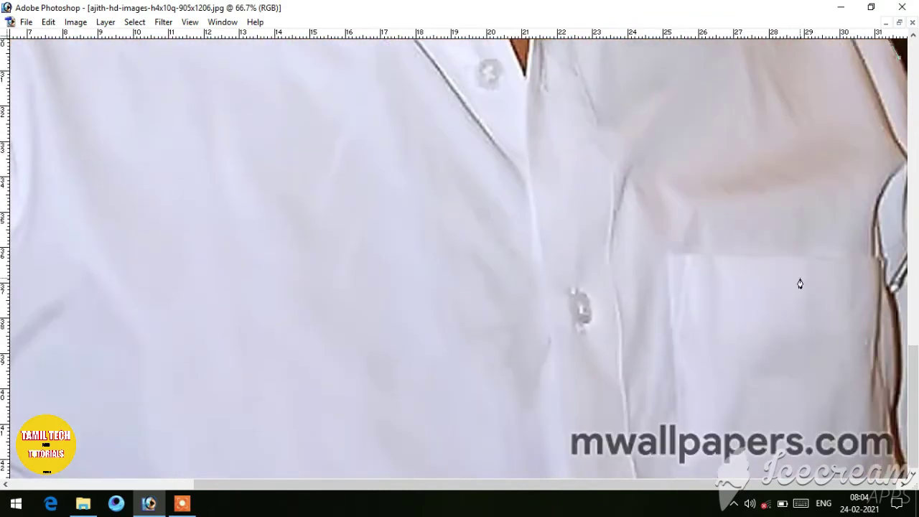
pyautogui.hotkey('ctrl', '0')
pyautogui.press('Tab')
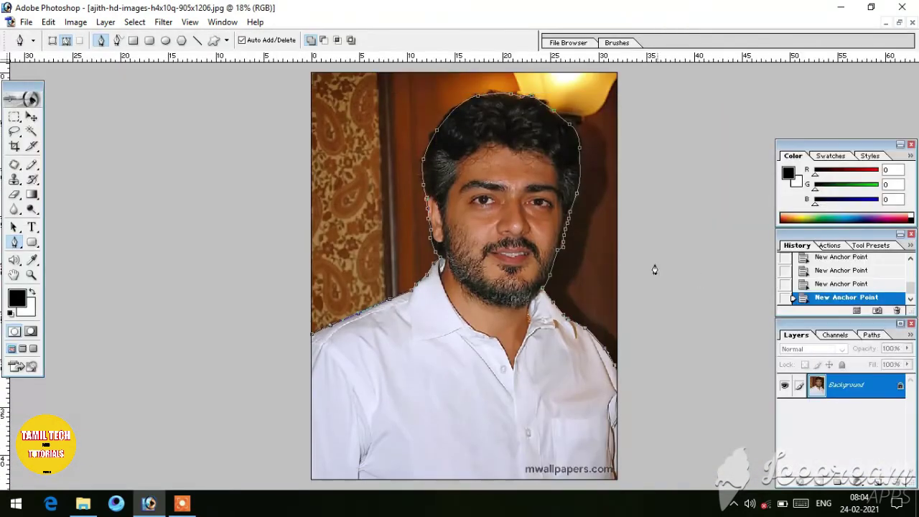
# - Close the pen path via the photo's bottom corners back to the left shoulder
pyautogui.click(615, 479)
pyautogui.click(282, 475)
pyautogui.click(310, 337)
pyautogui.click(310, 336)
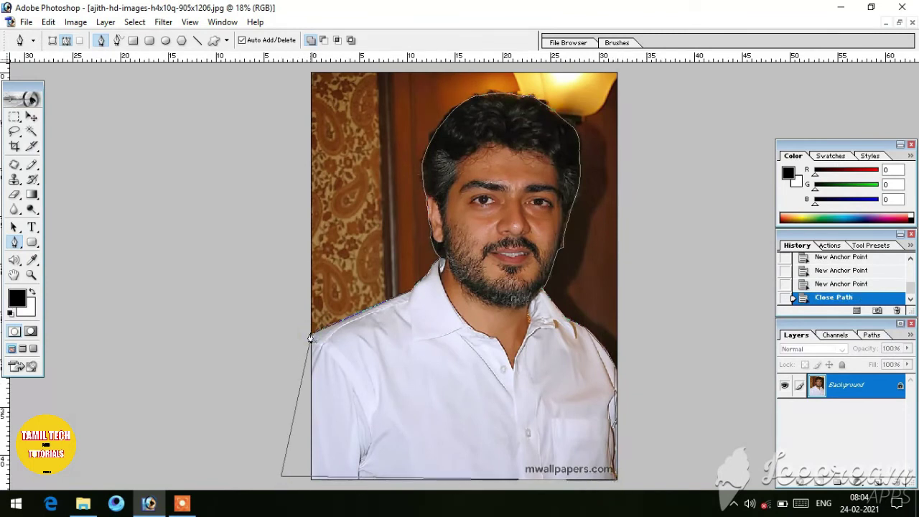
# - Load the path as a selection, feather it 15 px and copy it to Layer 1
pyautogui.hotkey('ctrl', 'Return')
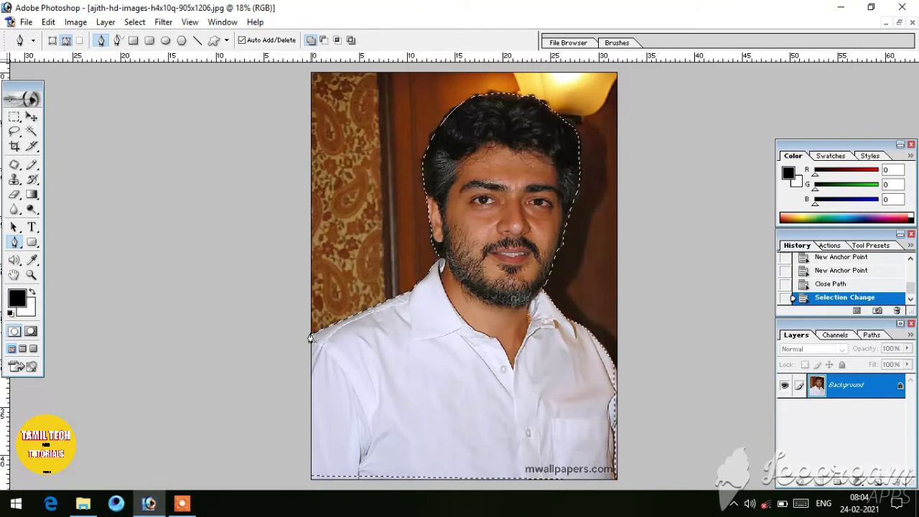
pyautogui.hotkey('ctrl', 'alt', 'd')
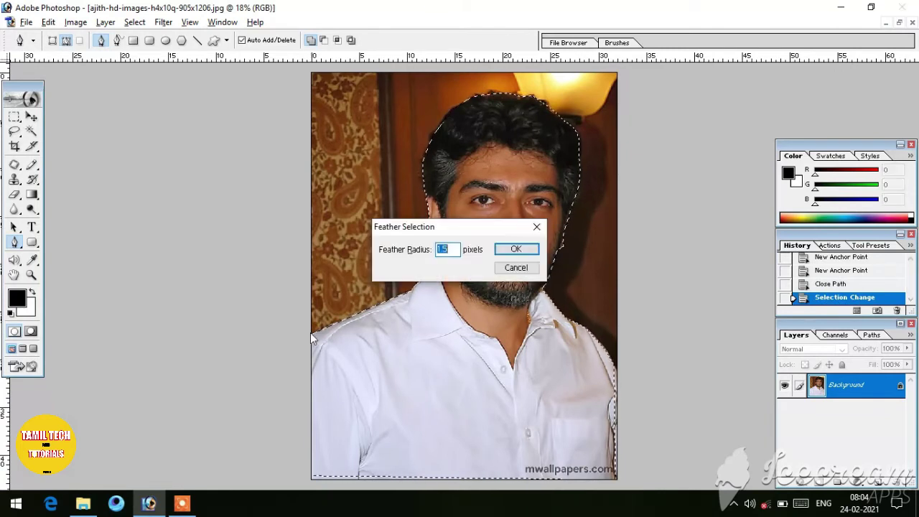
pyautogui.press('Return')
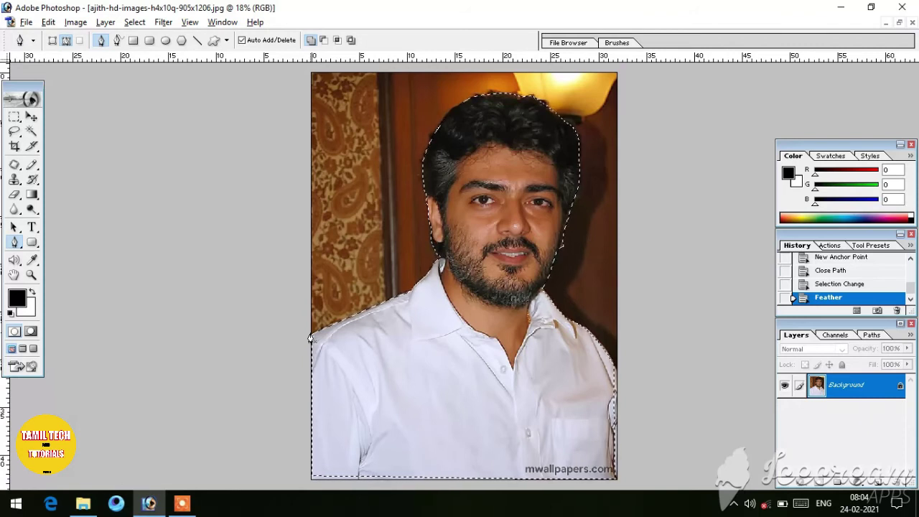
pyautogui.hotkey('ctrl', 'j')
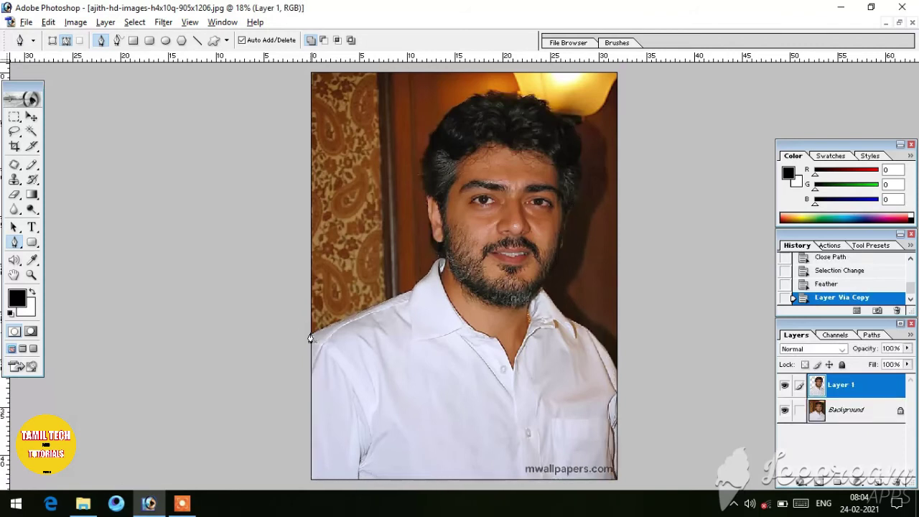
# - Toggle the Background visibility to check the cutout, then restore the document to a window
pyautogui.click(784, 409)
pyautogui.click(784, 409)
pyautogui.click(784, 409)
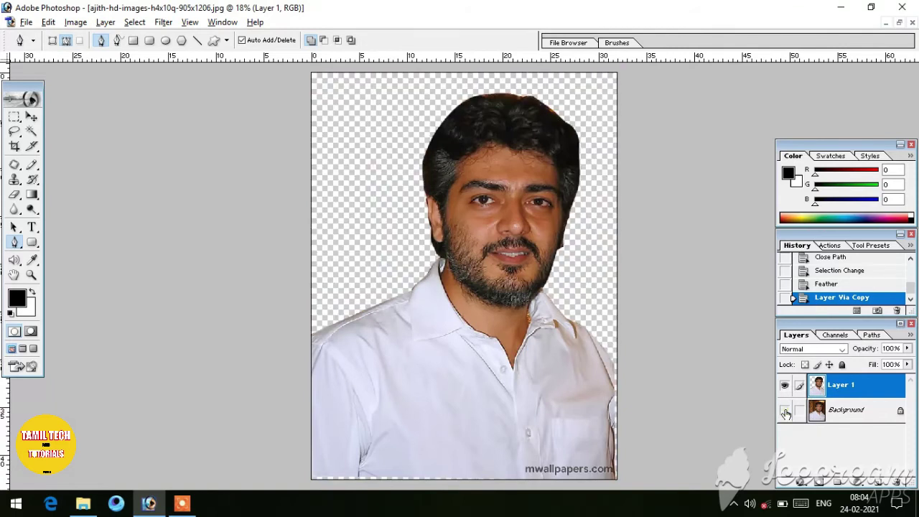
pyautogui.click(785, 409)
pyautogui.click(784, 409)
pyautogui.click(784, 410)
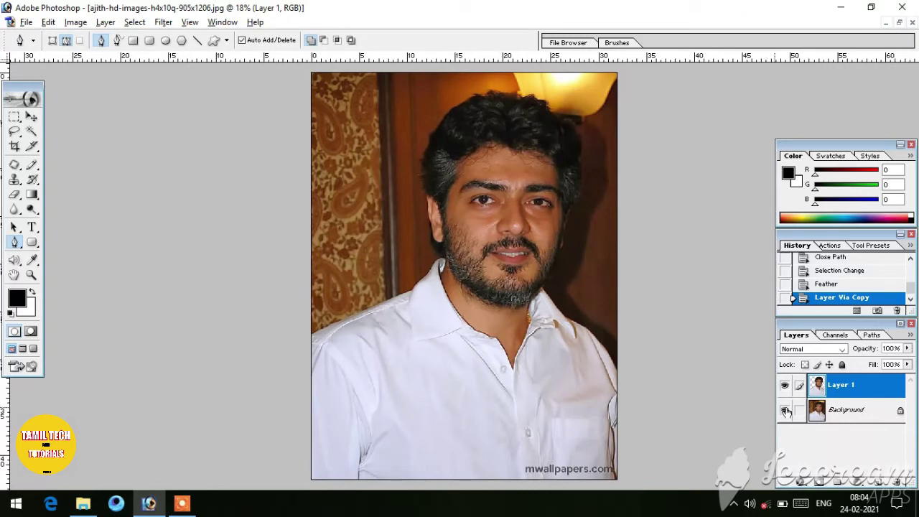
pyautogui.click(785, 410)
pyautogui.click(785, 410)
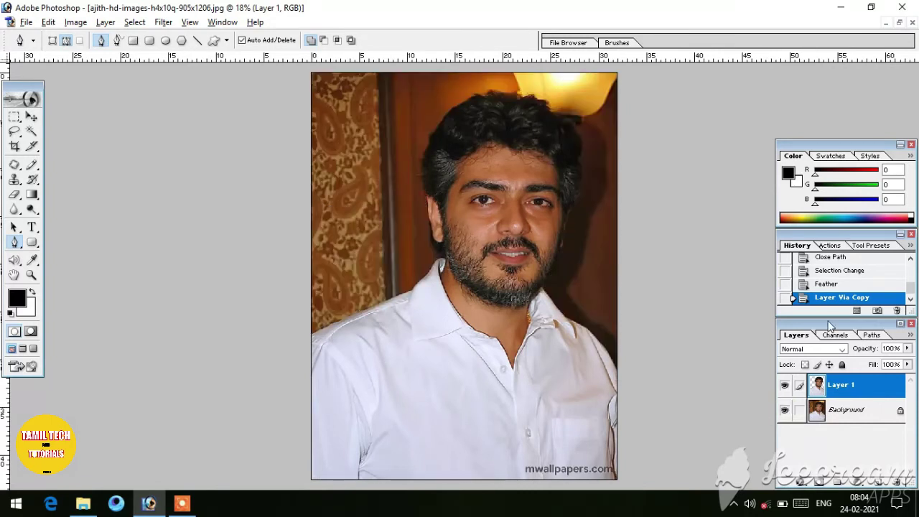
pyautogui.click(899, 24)
# - Open the Fw9LZM.jpg honeycomb texture and place it beside the portrait
pyautogui.doubleClick(677, 208)
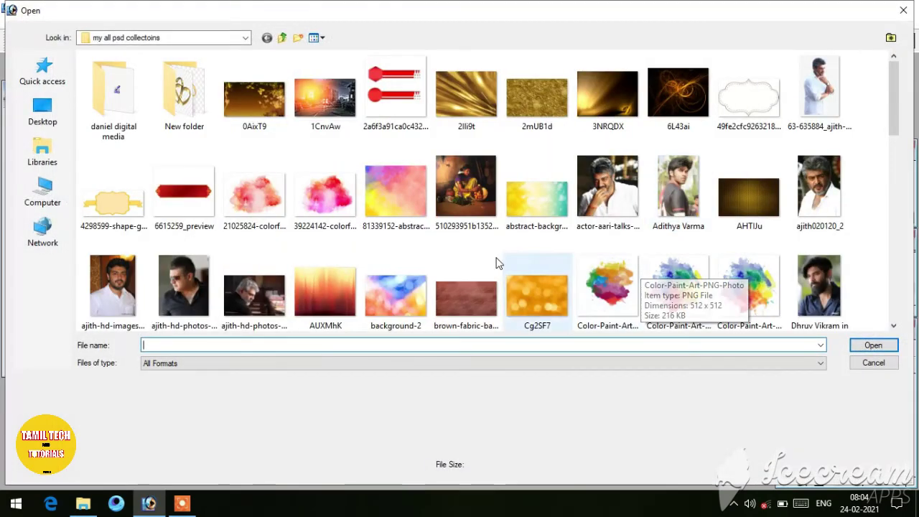
pyautogui.scroll(-3, 488, 264)
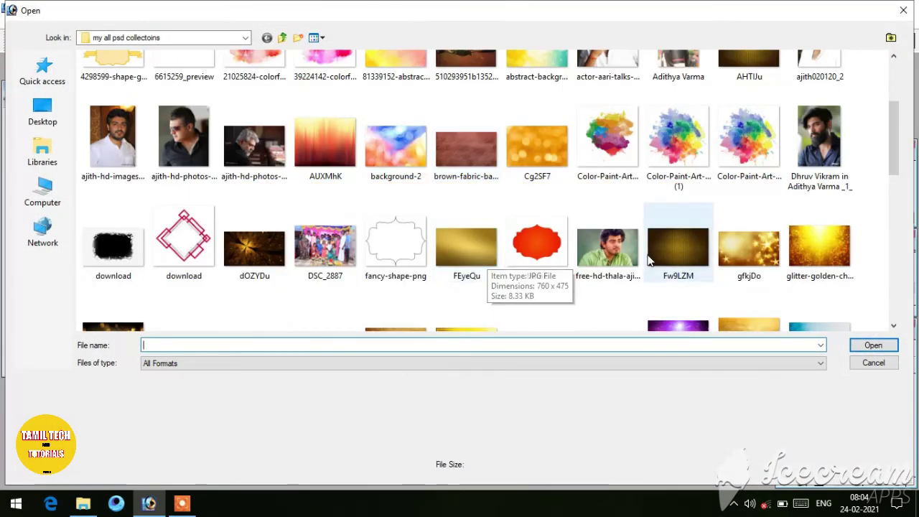
pyautogui.click(691, 248)
pyautogui.click(879, 344)
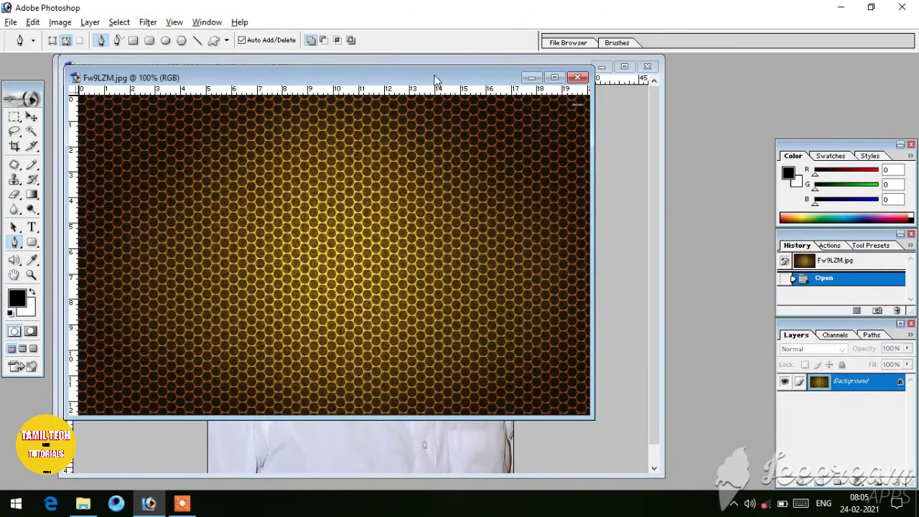
pyautogui.moveTo(435, 86); pyautogui.dragTo(693, 88)
pyautogui.moveTo(637, 176); pyautogui.dragTo(435, 256)
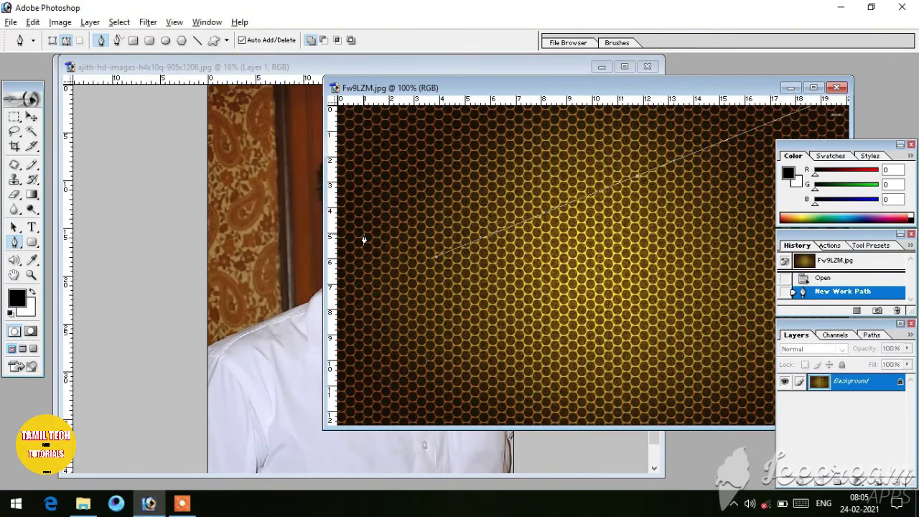
pyautogui.press('Escape')
# - Drag the texture into the portrait as Layer 2 and maximize the portrait
pyautogui.click(31, 116)
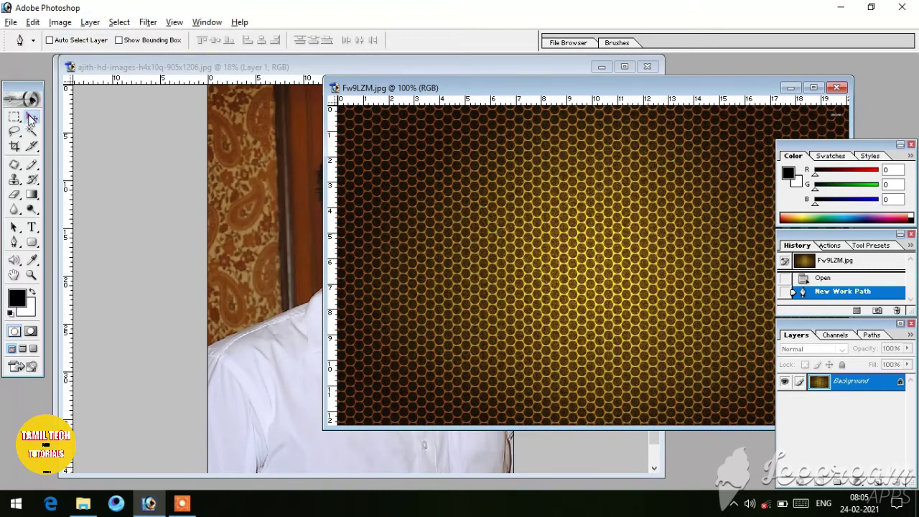
pyautogui.moveTo(302, 234); pyautogui.dragTo(305, 235)
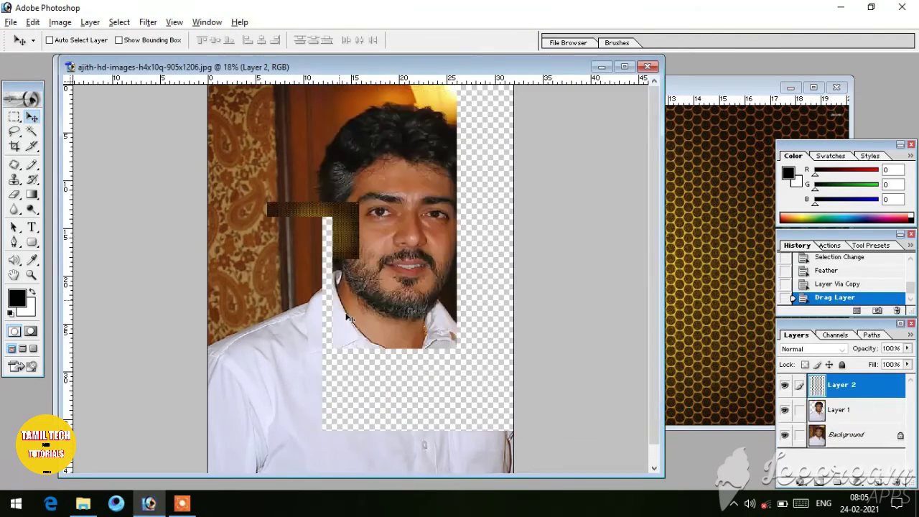
pyautogui.click(322, 237)
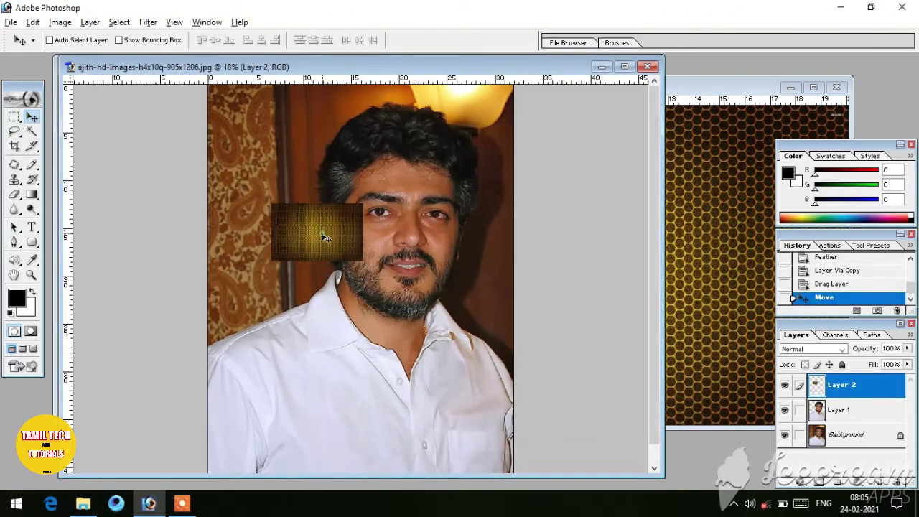
pyautogui.click(628, 68)
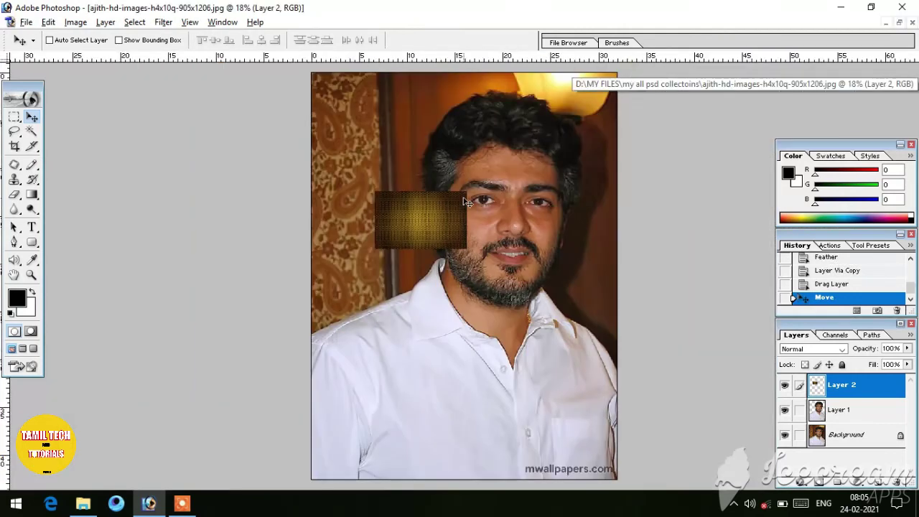
# - Rotate the Layer 2 texture 90° clockwise and scale it about 770% to fill the canvas
pyautogui.hotkey('ctrl', 't')
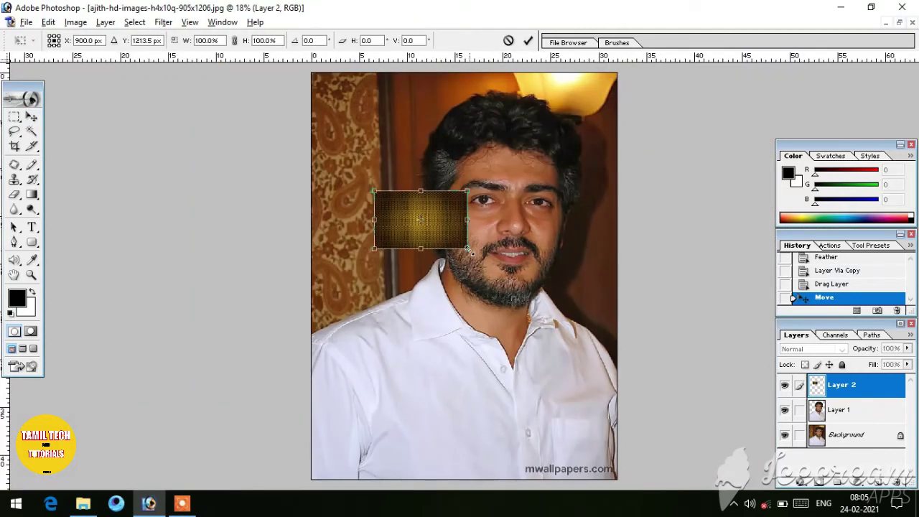
pyautogui.moveTo(467, 249); pyautogui.dragTo(658, 366)
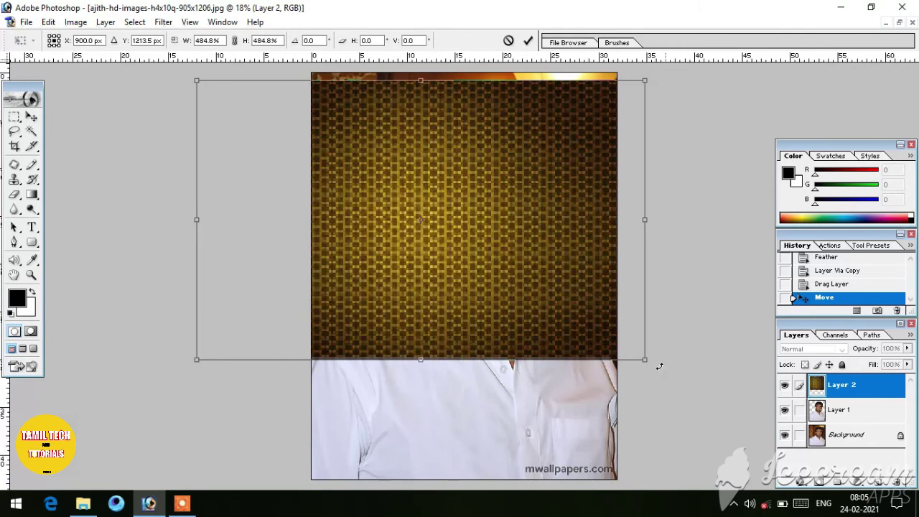
pyautogui.rightClick(535, 276)
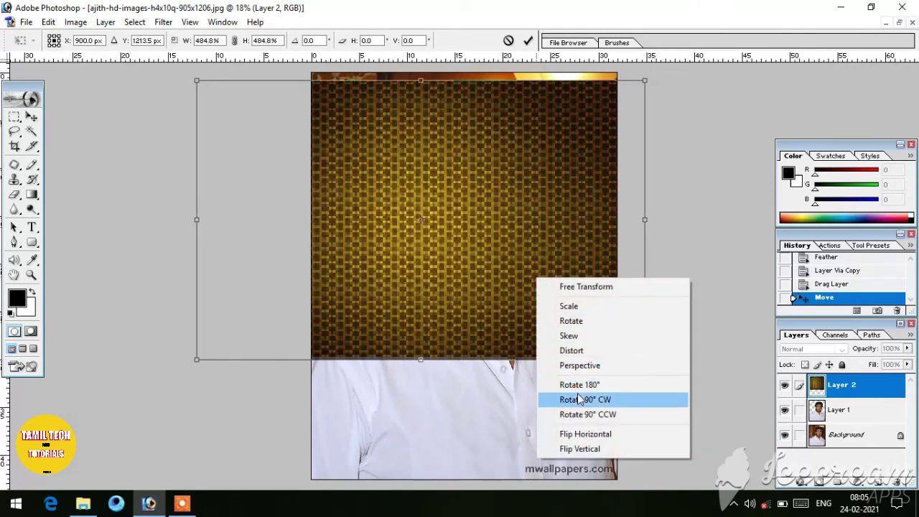
pyautogui.click(547, 397)
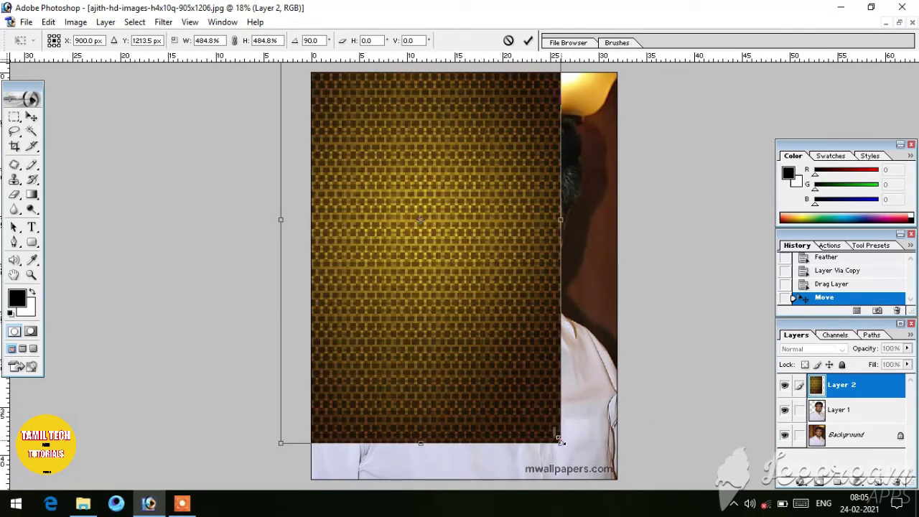
pyautogui.moveTo(561, 443); pyautogui.dragTo(618, 404)
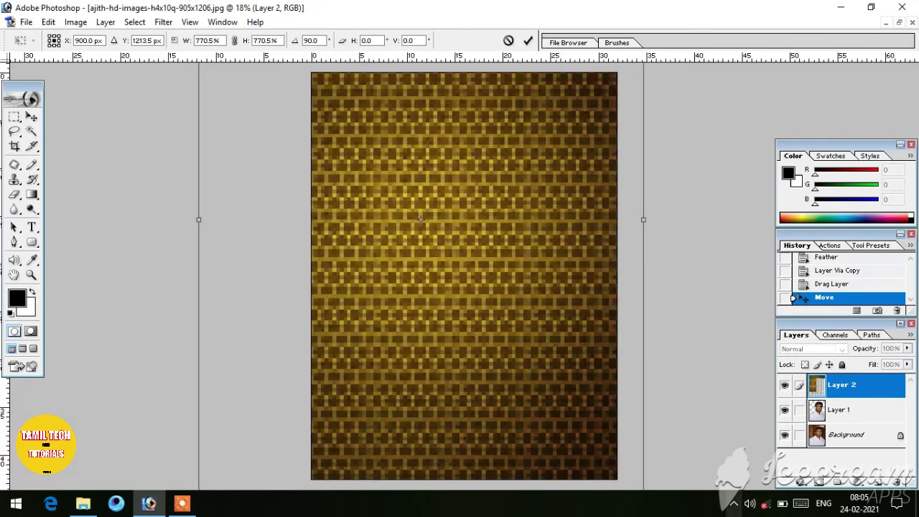
pyautogui.press('Return')
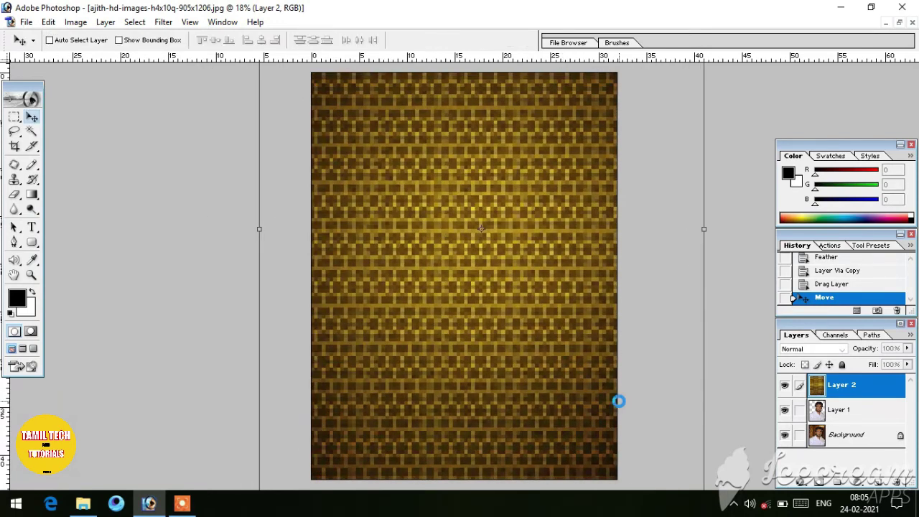
# - Gaussian-blur the texture at 47.7 px radius and send it below Layer 1
pyautogui.click(163, 22)
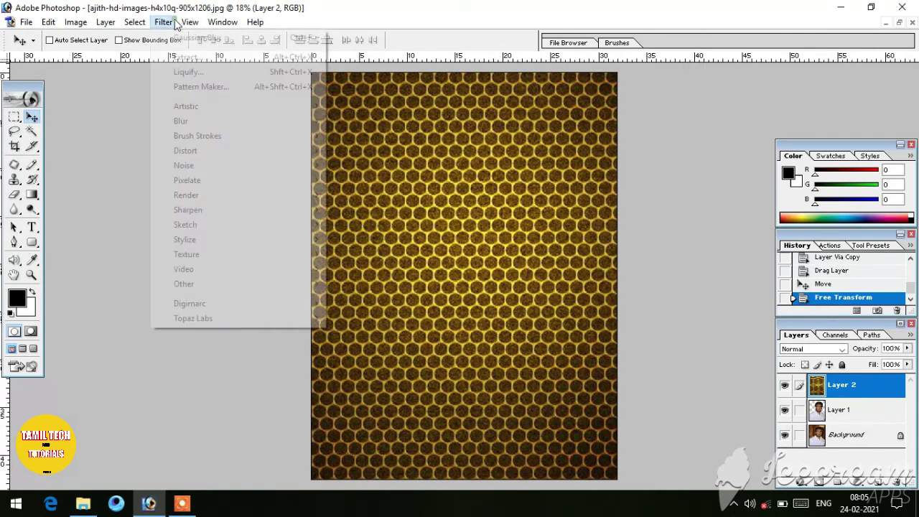
pyautogui.moveTo(181, 121)
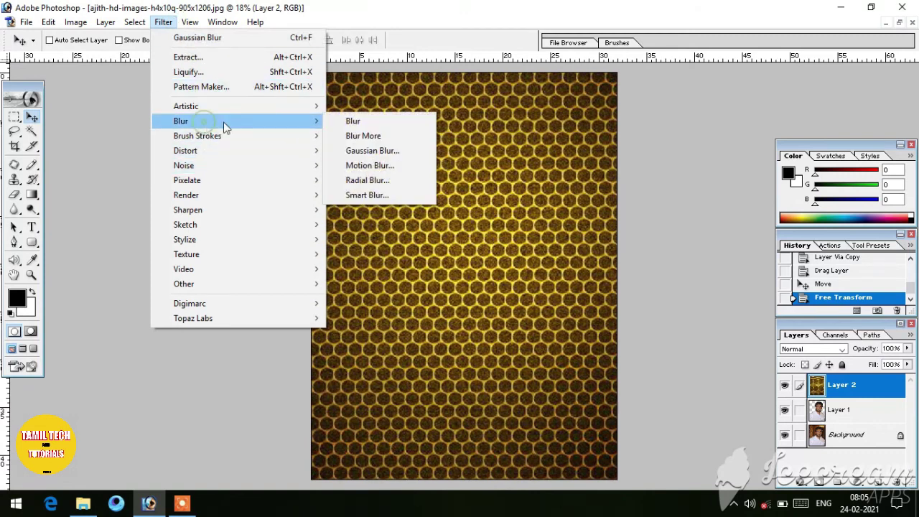
pyautogui.click(366, 150)
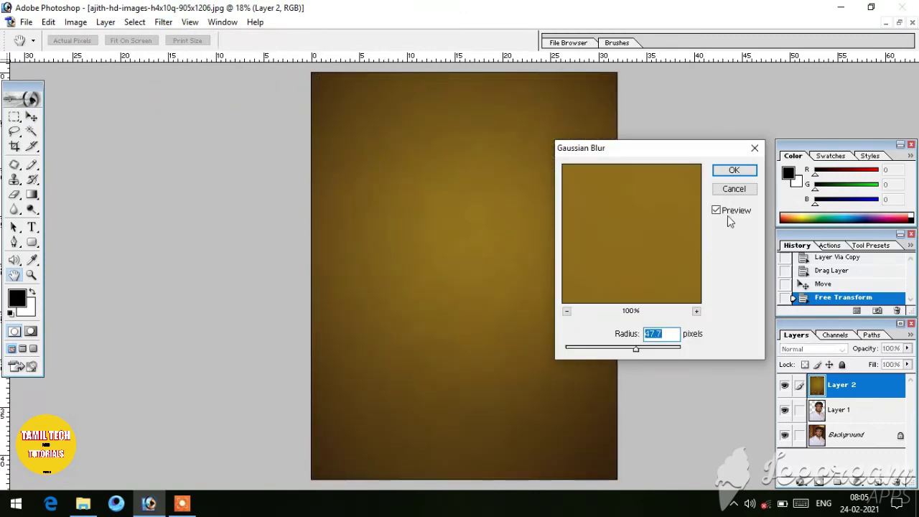
pyautogui.click(733, 170)
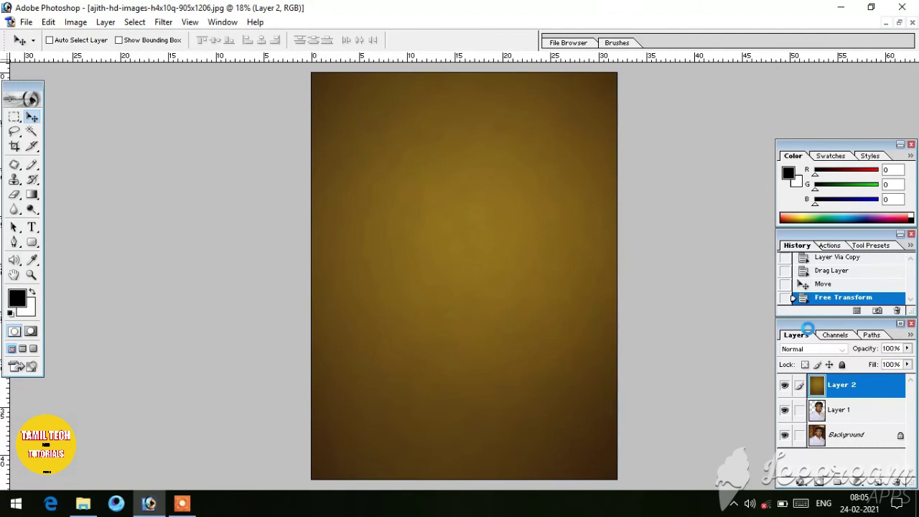
pyautogui.hotkey('ctrl', '[')
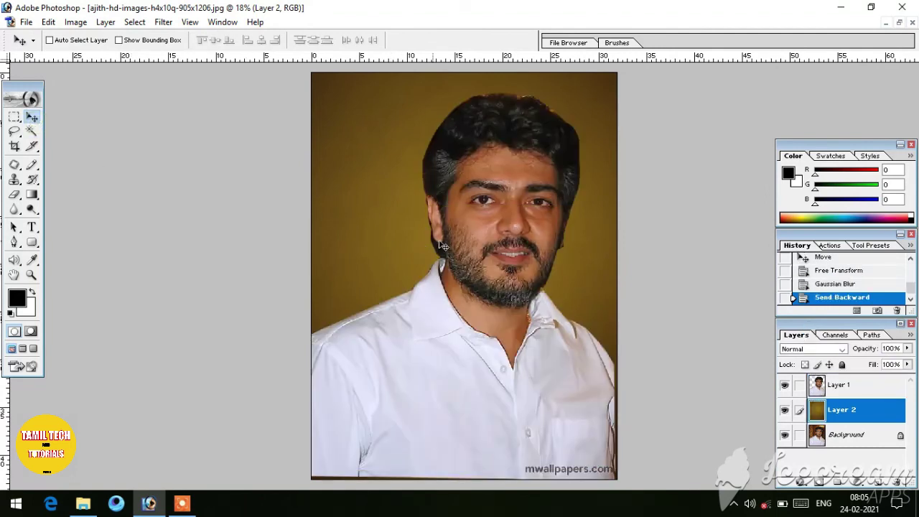
# - Select Layer 1 and nudge the portrait slightly down-left, then open the screen recorder
pyautogui.rightClick(482, 210)
pyautogui.click(491, 216)
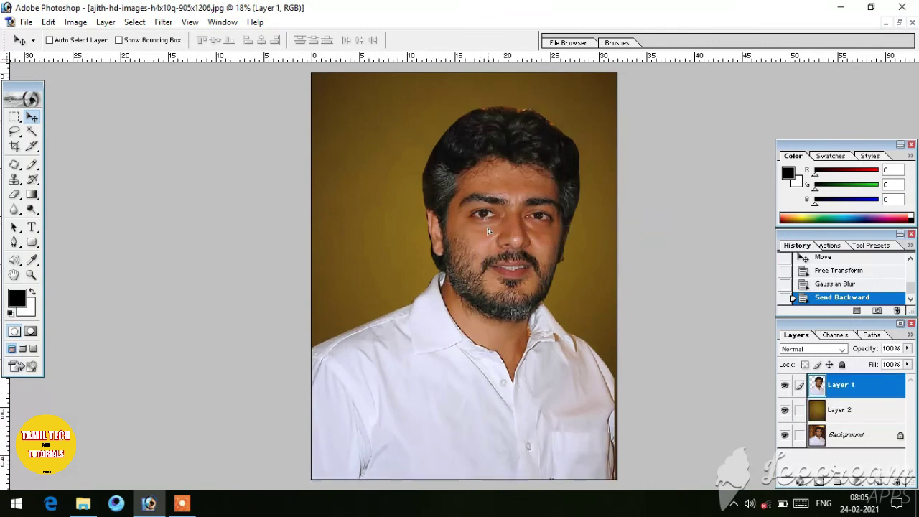
pyautogui.moveTo(491, 226); pyautogui.dragTo(487, 232)
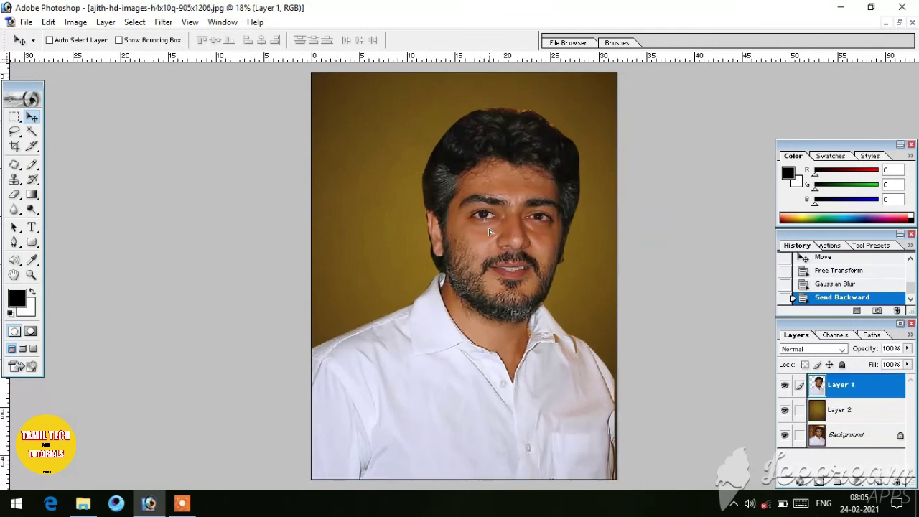
pyautogui.moveTo(489, 229); pyautogui.dragTo(492, 231)
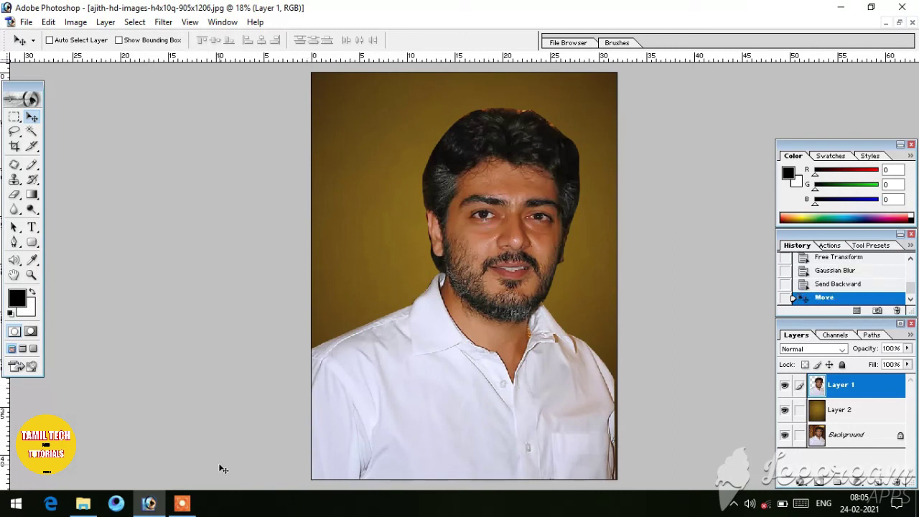
pyautogui.click(181, 507)
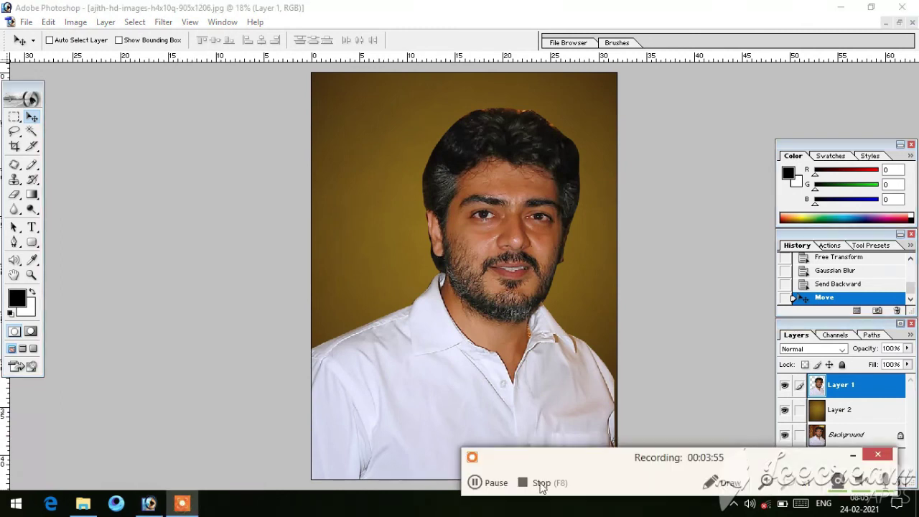